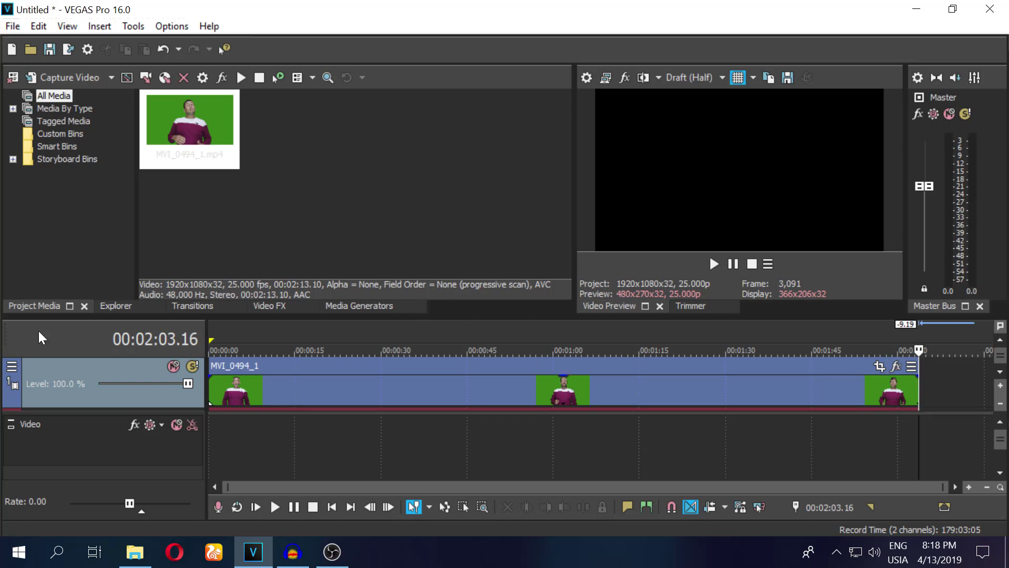
Delete the MVI_0494_1 clip from the timeline's video track.
click(675, 368)
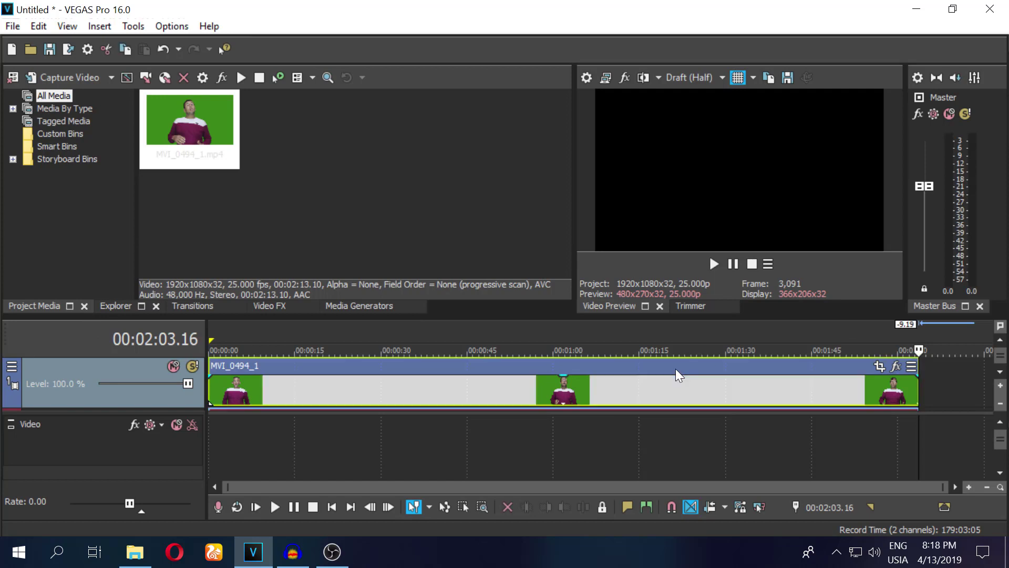
key(Delete)
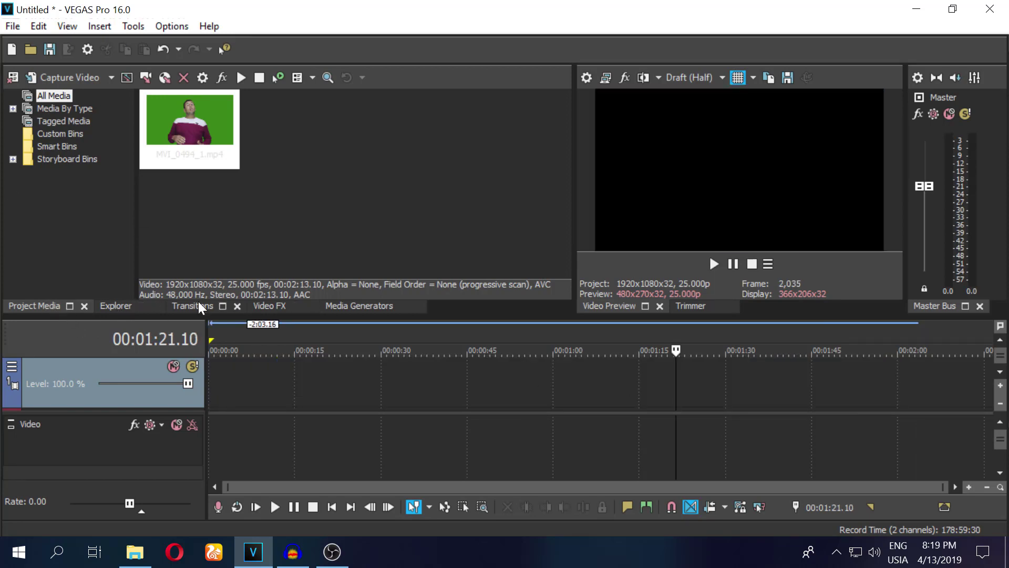
Browse the media explorer to the خلفيات HD folder on local disk (E:).
click(116, 306)
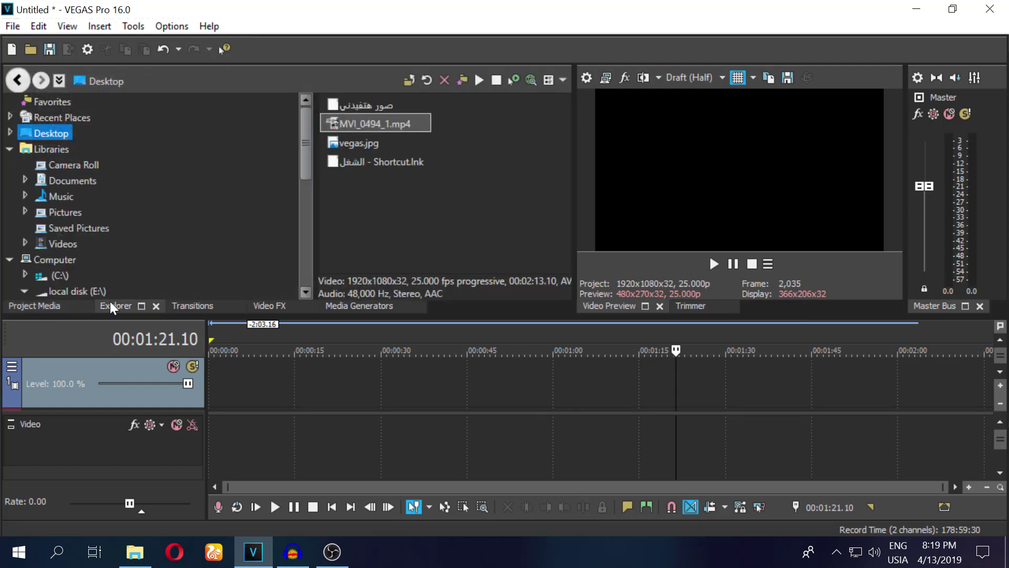
scroll(106, 256, down, 5)
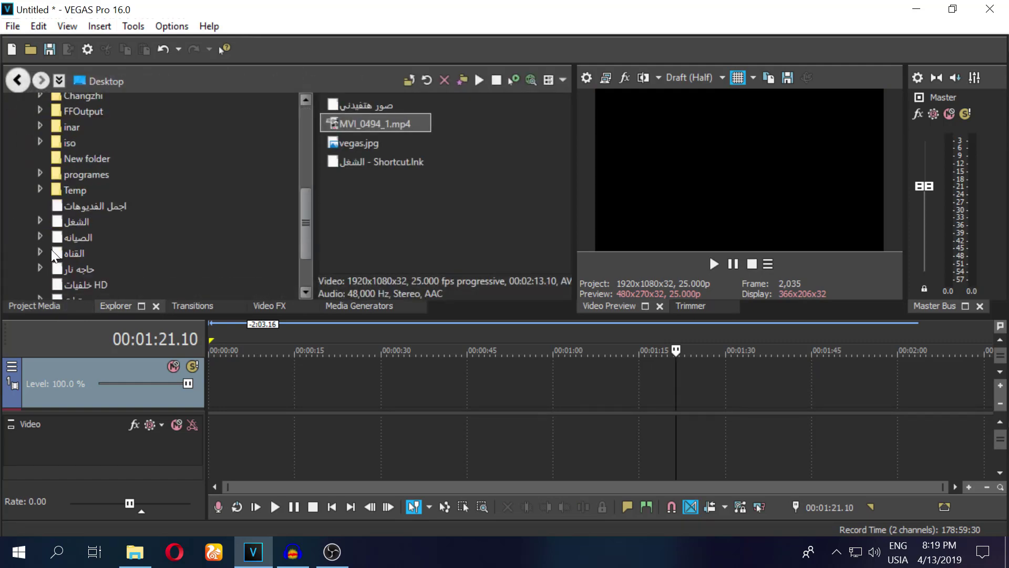
click(74, 286)
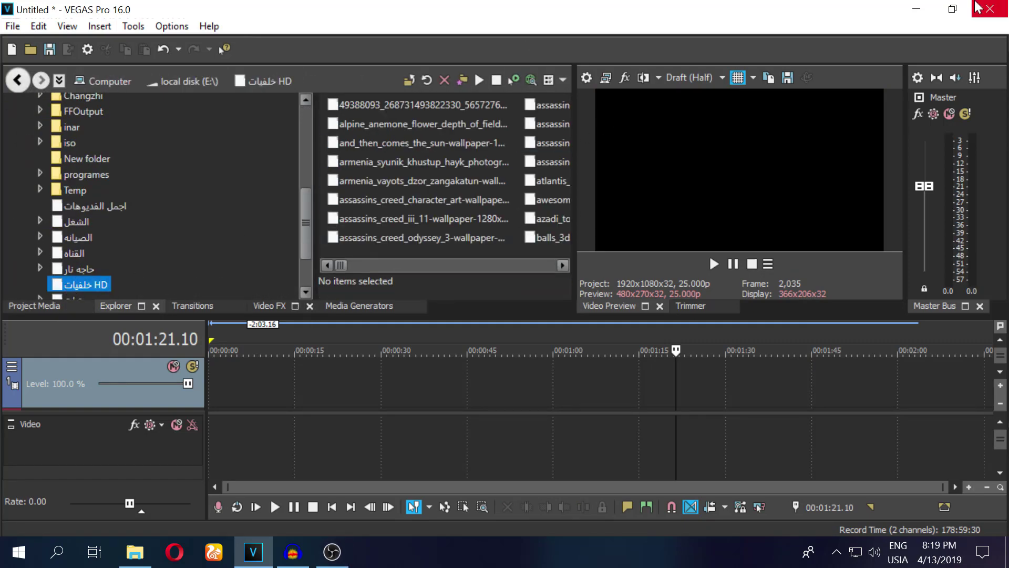
Switch to File Explorer and open the خلفيات HD folder on local disk (E:).
click(916, 8)
double_click(56, 169)
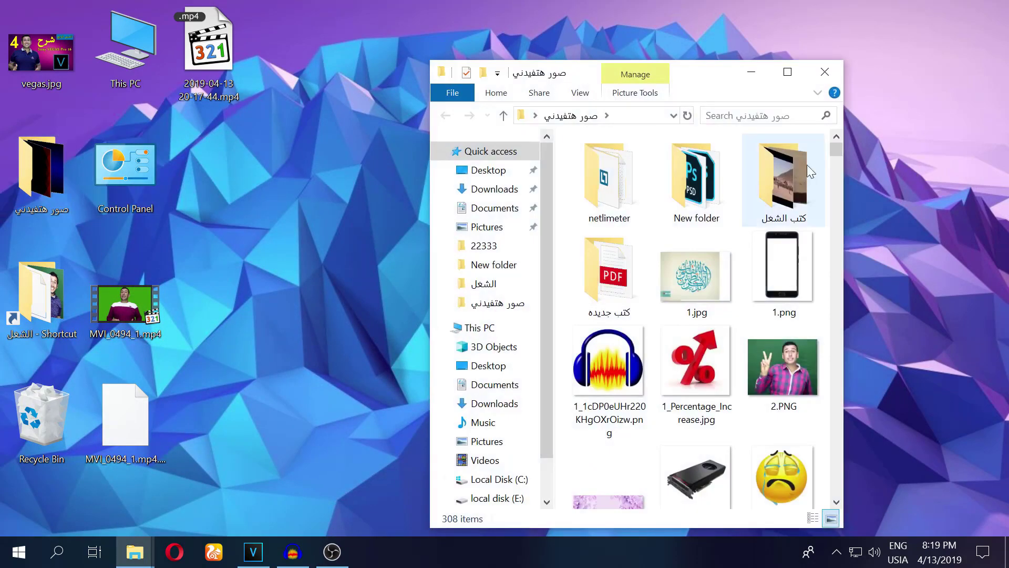
click(758, 77)
click(134, 552)
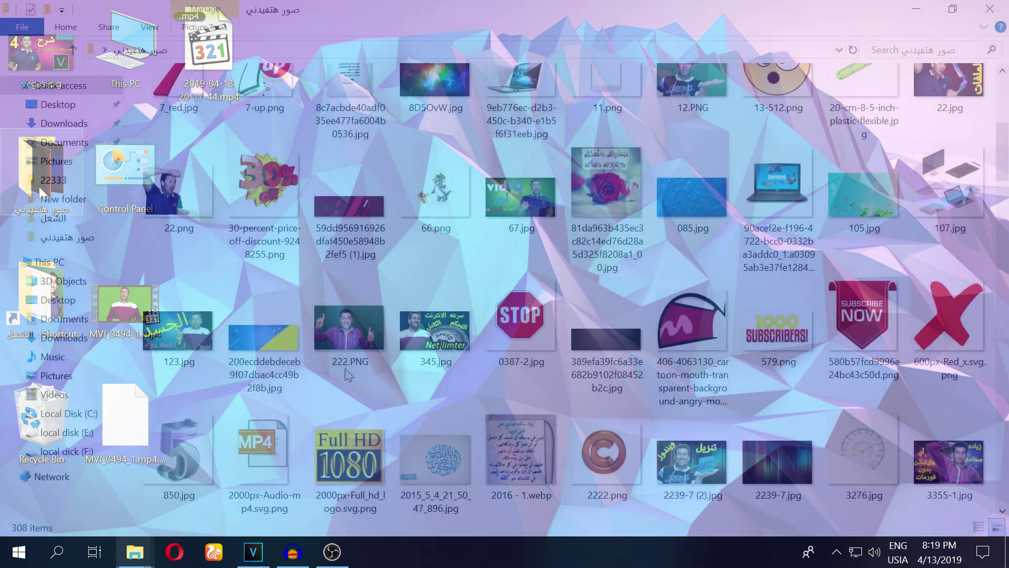
scroll(328, 315, down, 10)
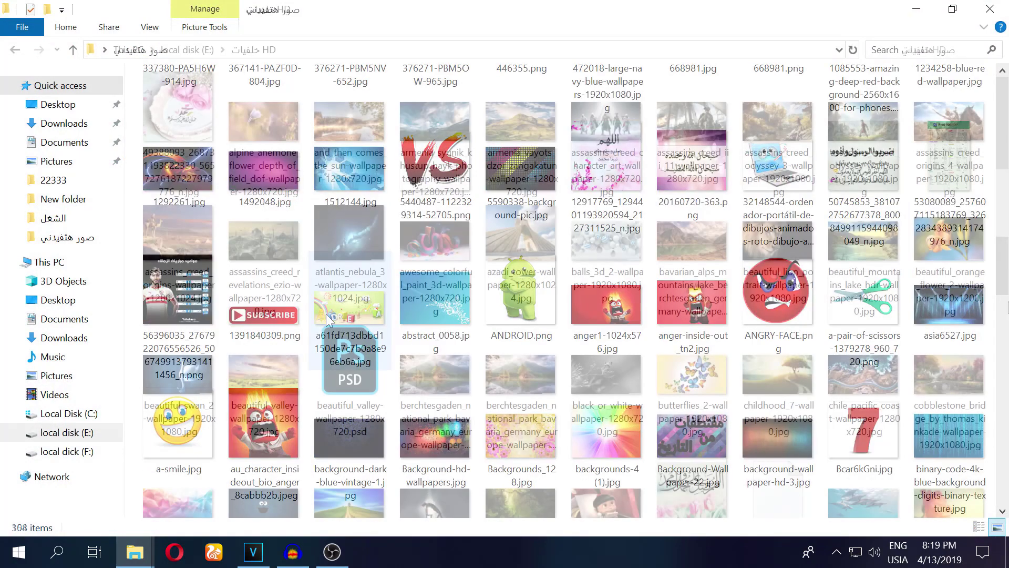
scroll(983, 322, up, 10)
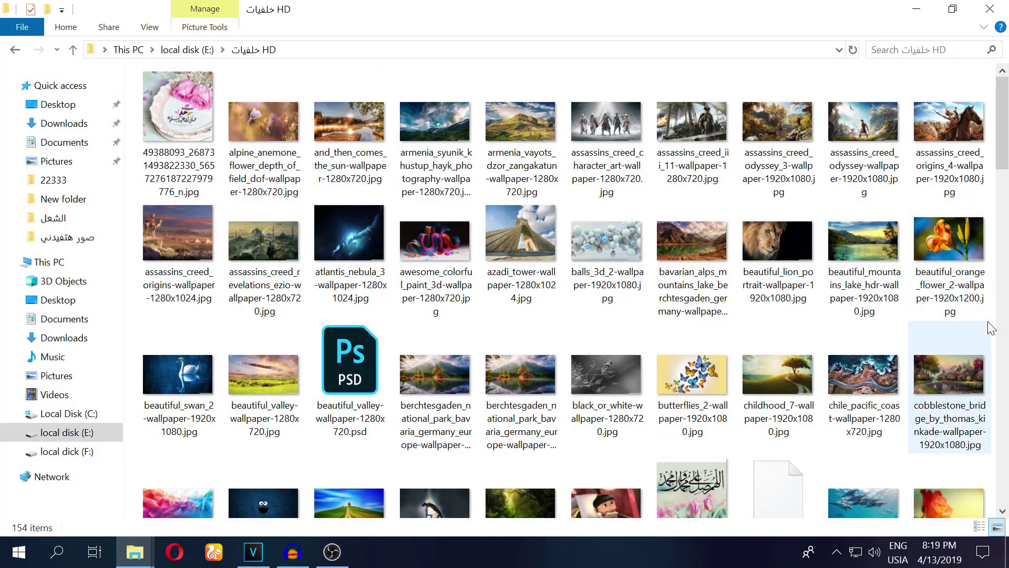
Enlarge the folder's thumbnails and add the ice_age_collision_course-wallpaper-1920x1080 image at the start of the VEGAS Pro timeline.
right_click(908, 95)
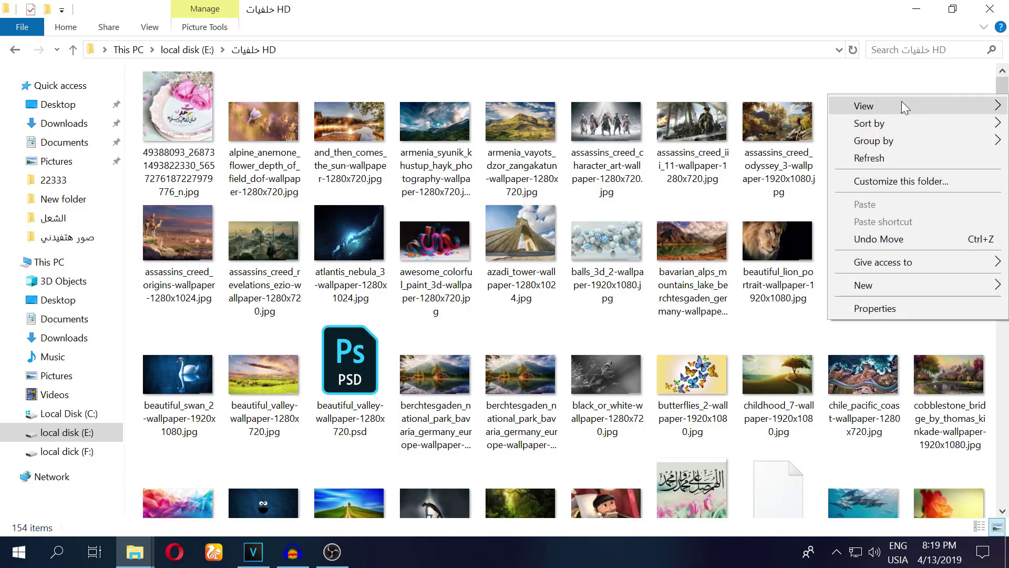
mouse_move(901, 106)
click(744, 107)
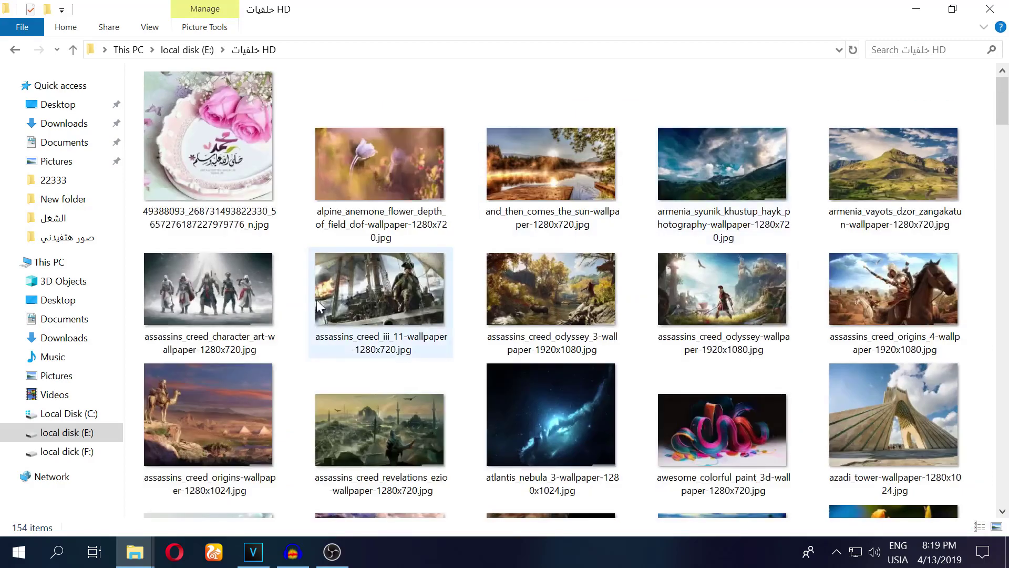
scroll(318, 294, down, 5)
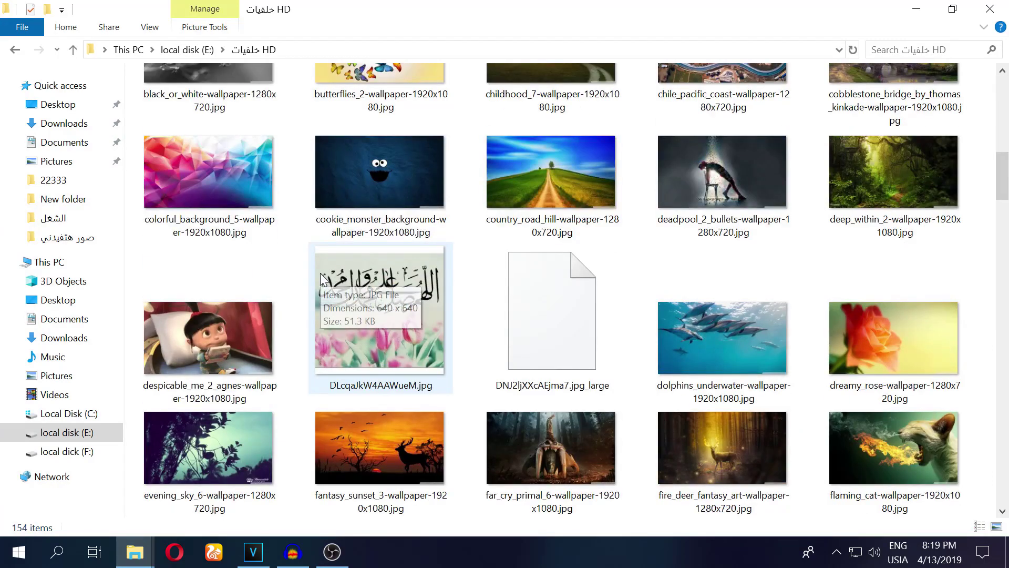
scroll(320, 273, down, 5)
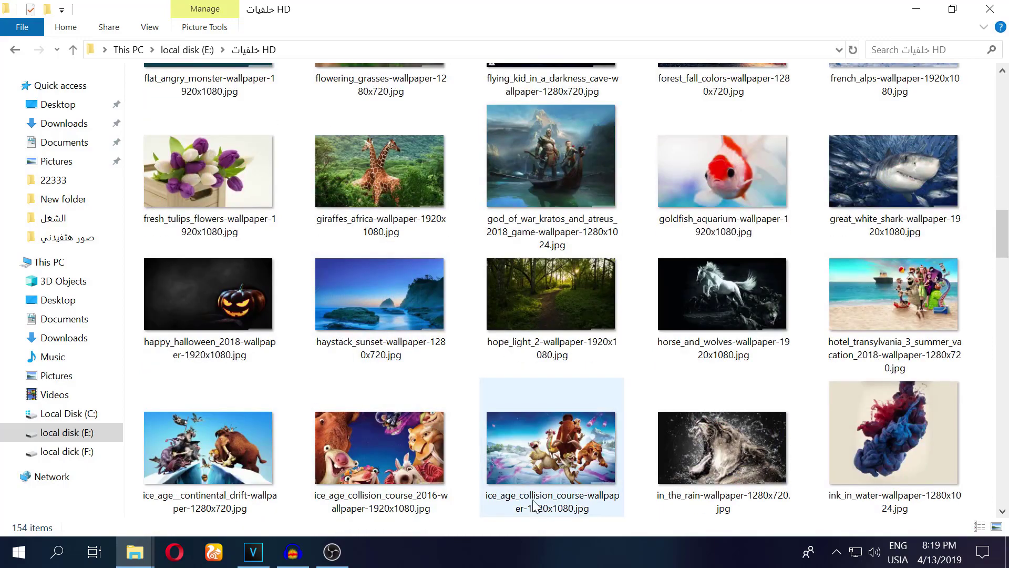
drag(557, 444, 413, 405)
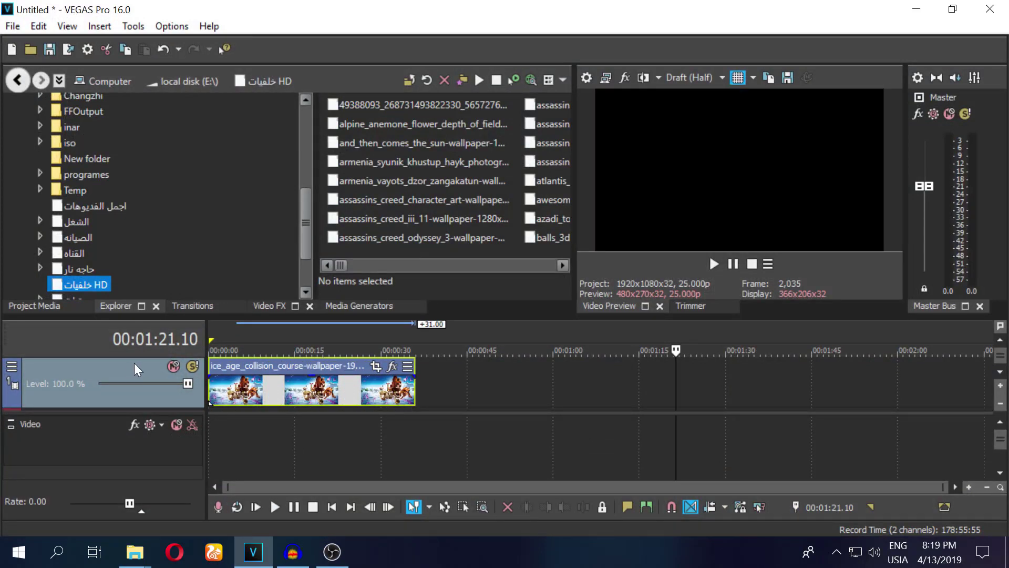
Try the Add Noise effect's Extreme preset on the image clip and undo it.
click(218, 365)
key(space)
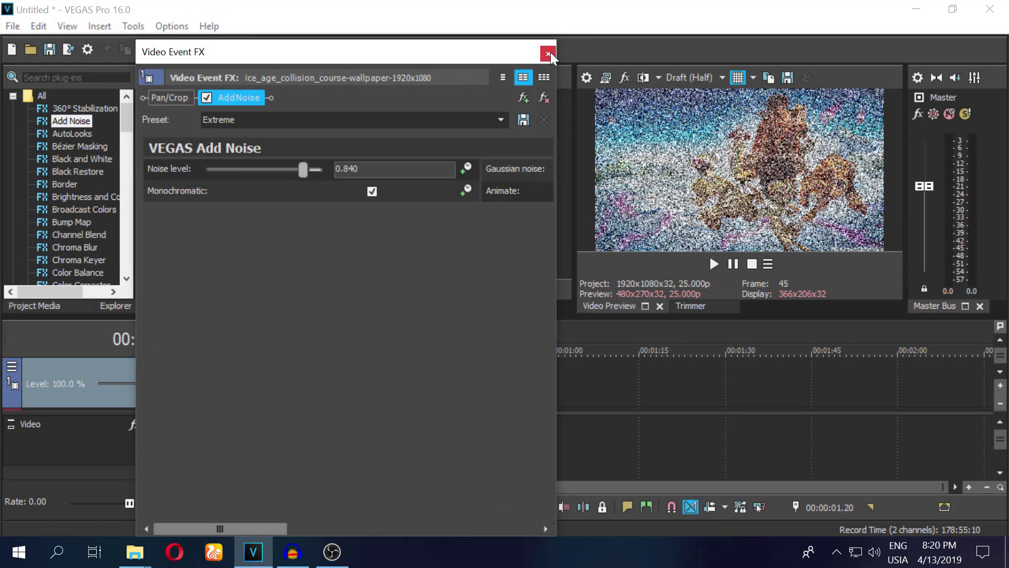
click(548, 53)
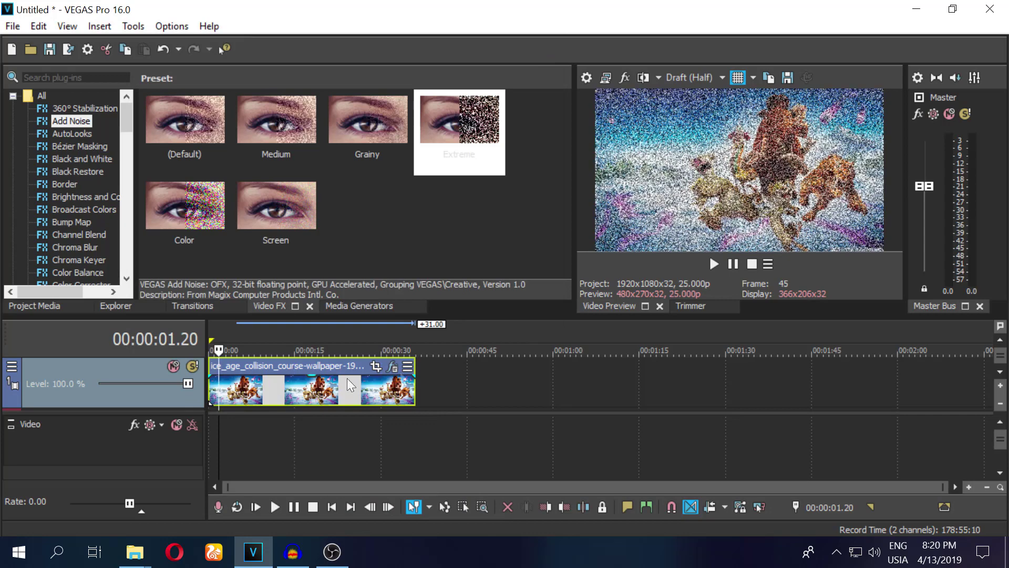
key(ctrl+z)
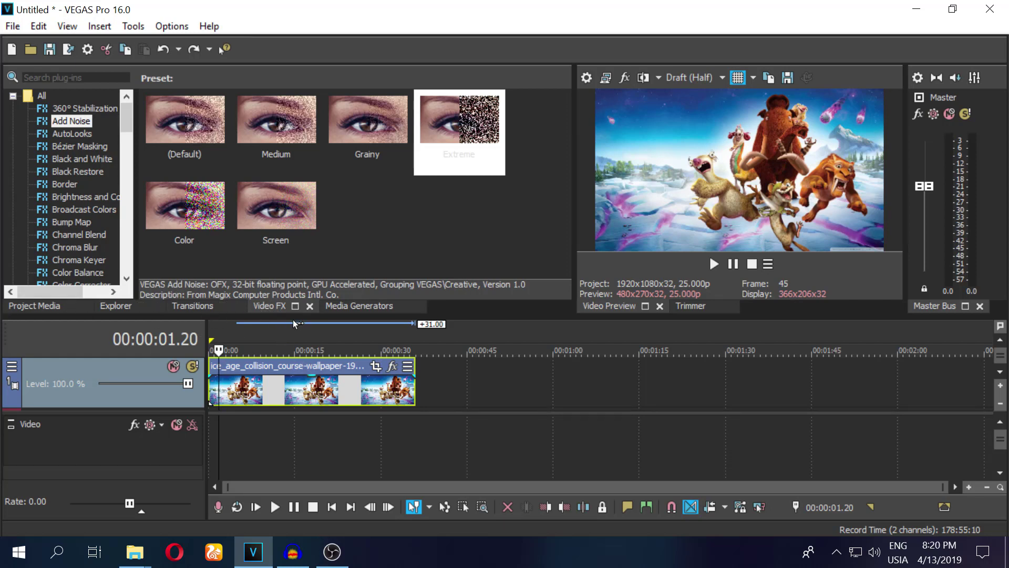
Apply the AutoLooks effect's Grand Berlin Hotel preset to the image clip and play the preview.
click(74, 133)
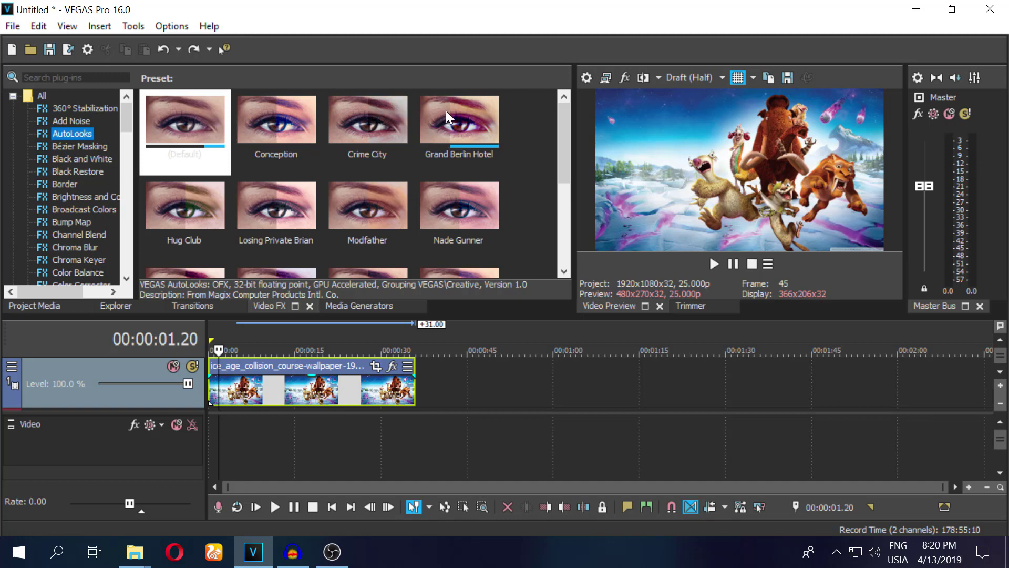
drag(445, 111, 302, 368)
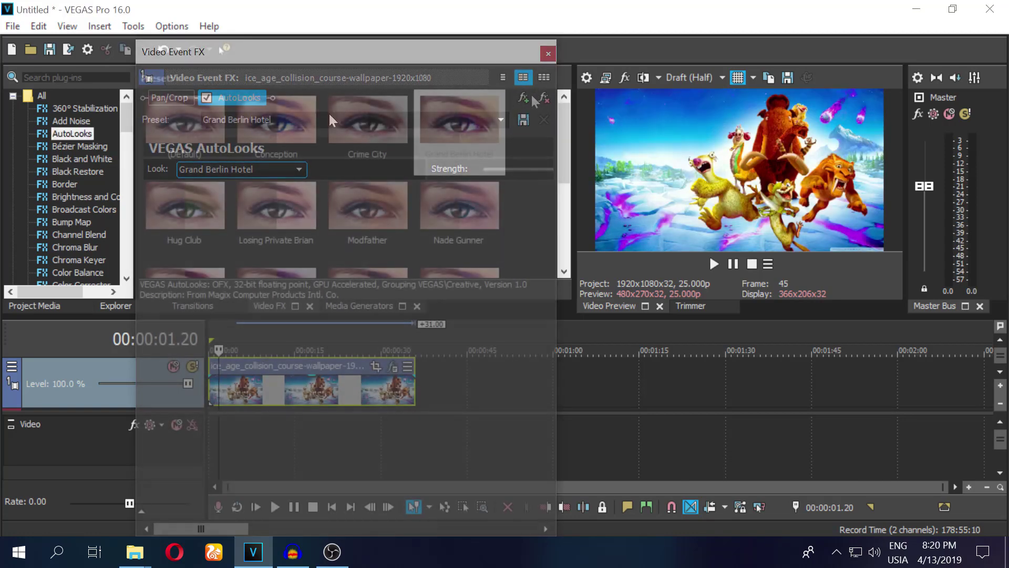
key(space)
Add the AutoLooks Nade Gunner preset to the image clip and close the effect settings.
drag(460, 205, 294, 399)
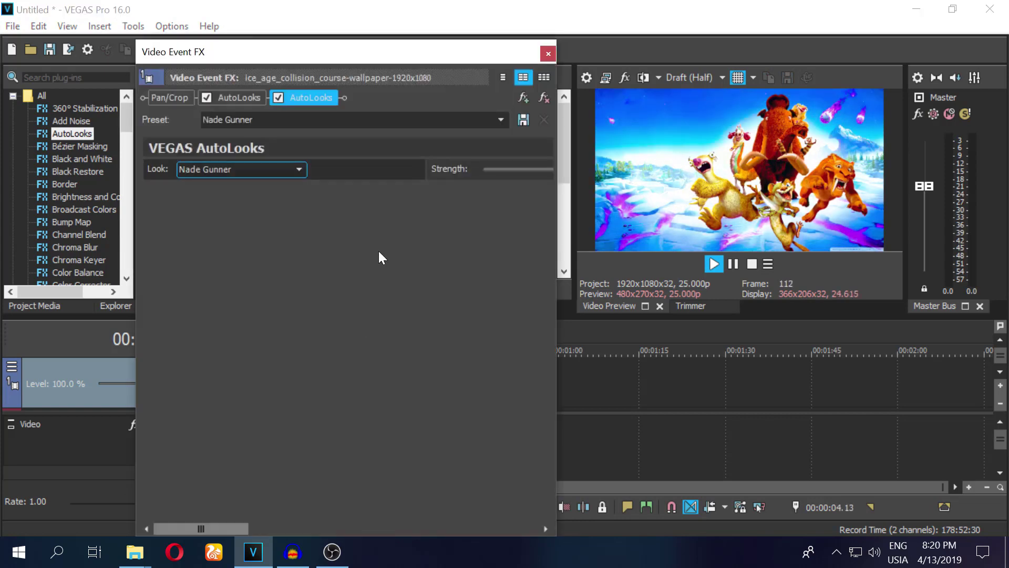
click(589, 368)
click(548, 53)
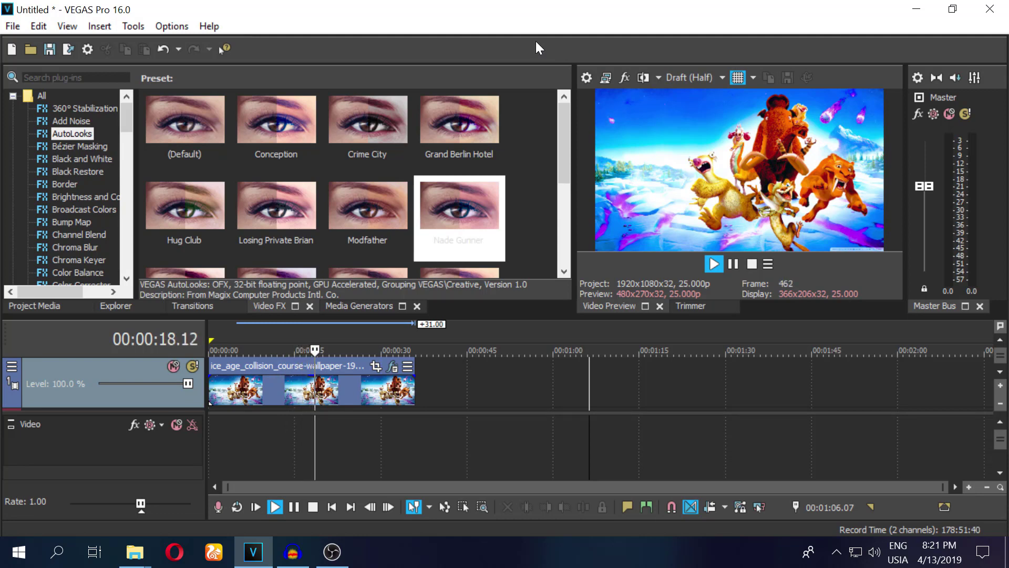
Add the AutoLooks Losing Private Brian and Hug Club presets to the image clip.
drag(276, 205, 262, 380)
click(548, 53)
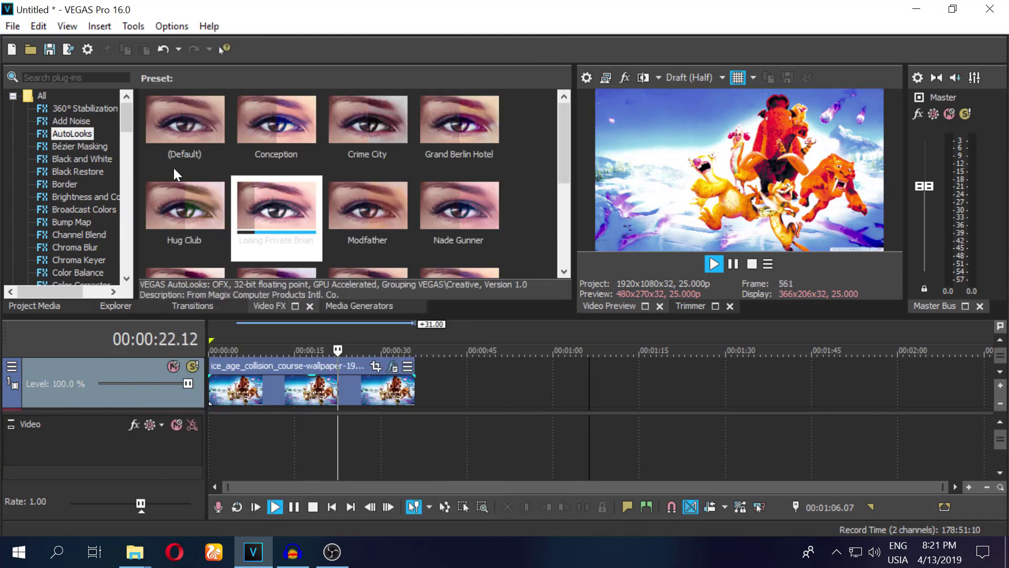
drag(176, 191, 260, 394)
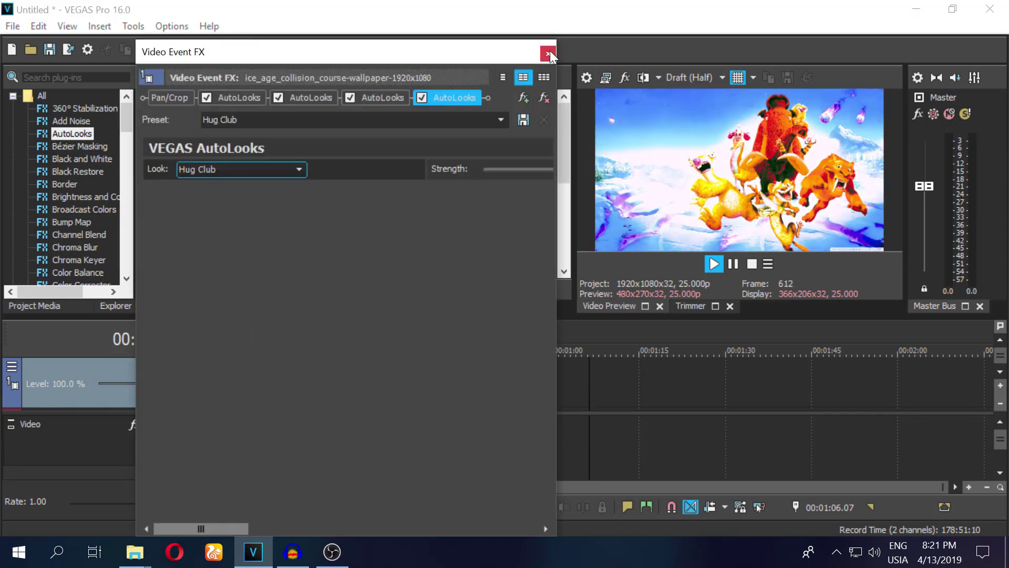
click(549, 53)
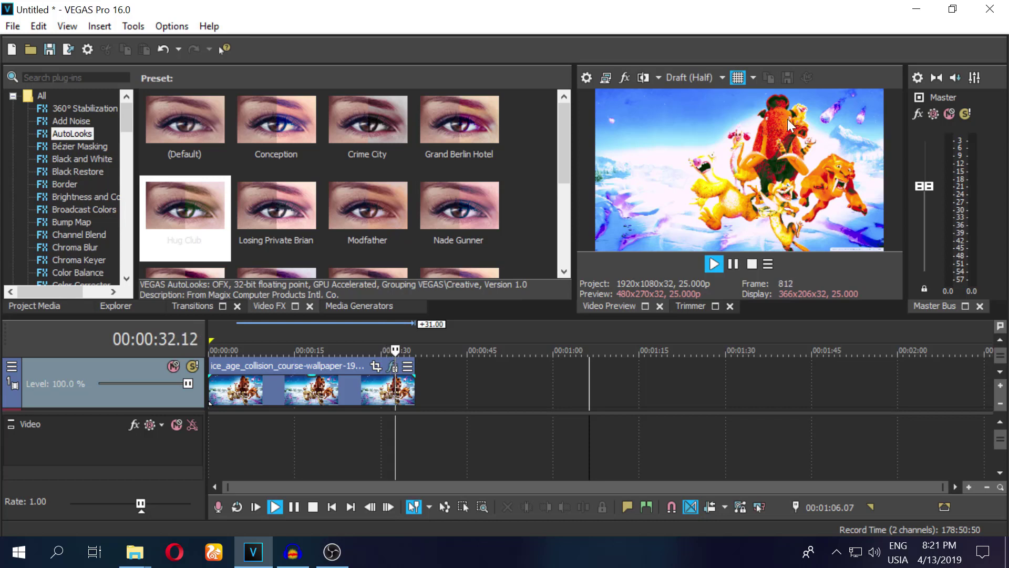
Add a second Nade Gunner AutoLooks effect to the image clip and disable it in the effect chain.
drag(500, 209, 272, 387)
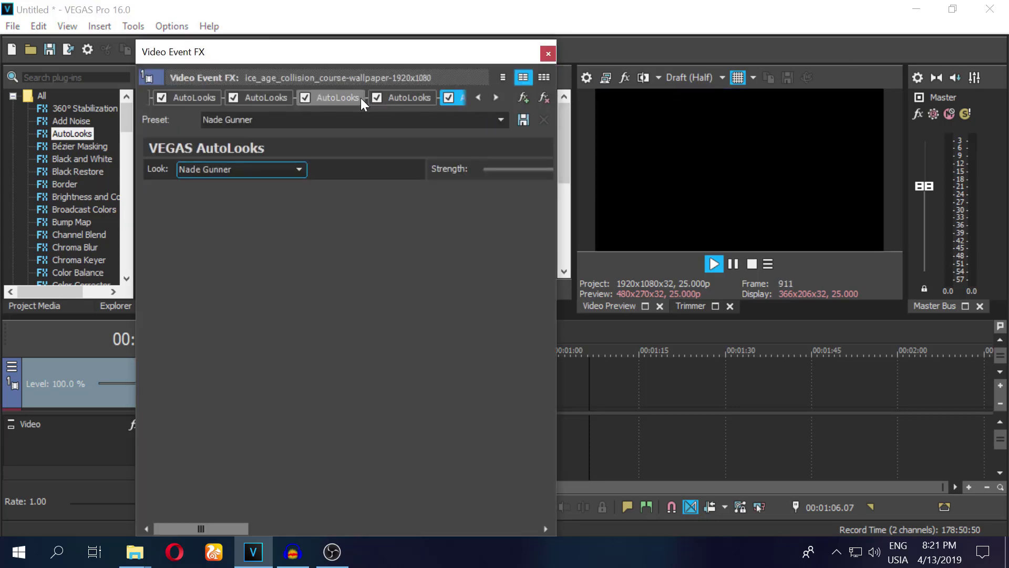
click(448, 98)
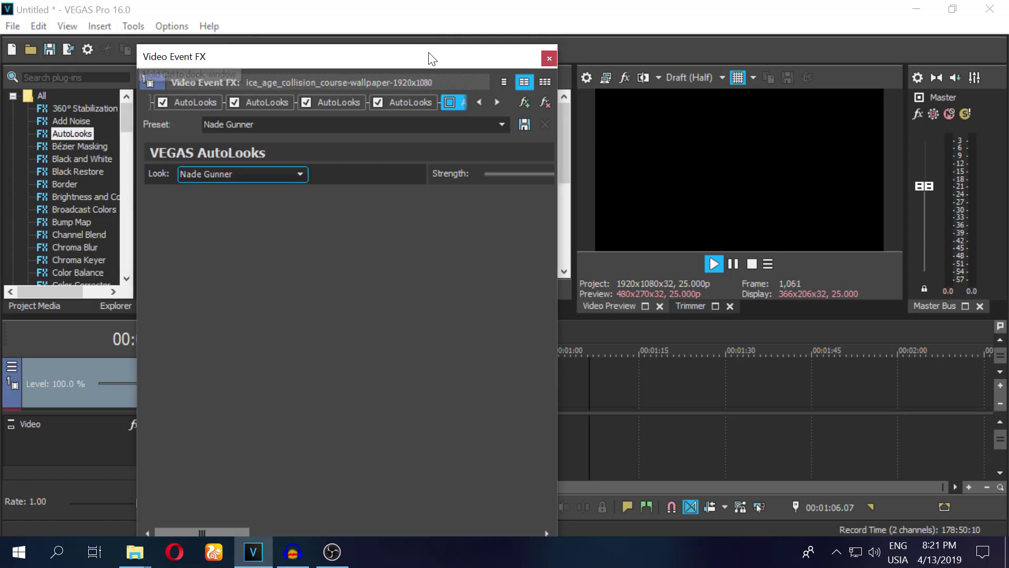
Replay the clip from near its start, disable the other four AutoLooks effects in the chain, and close the effect settings.
drag(432, 45, 842, 61)
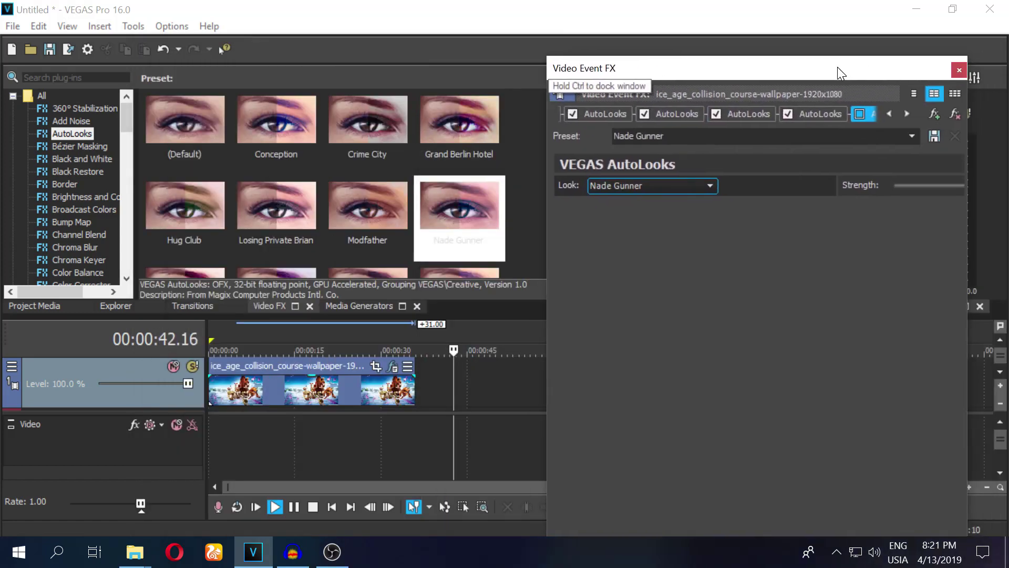
click(243, 363)
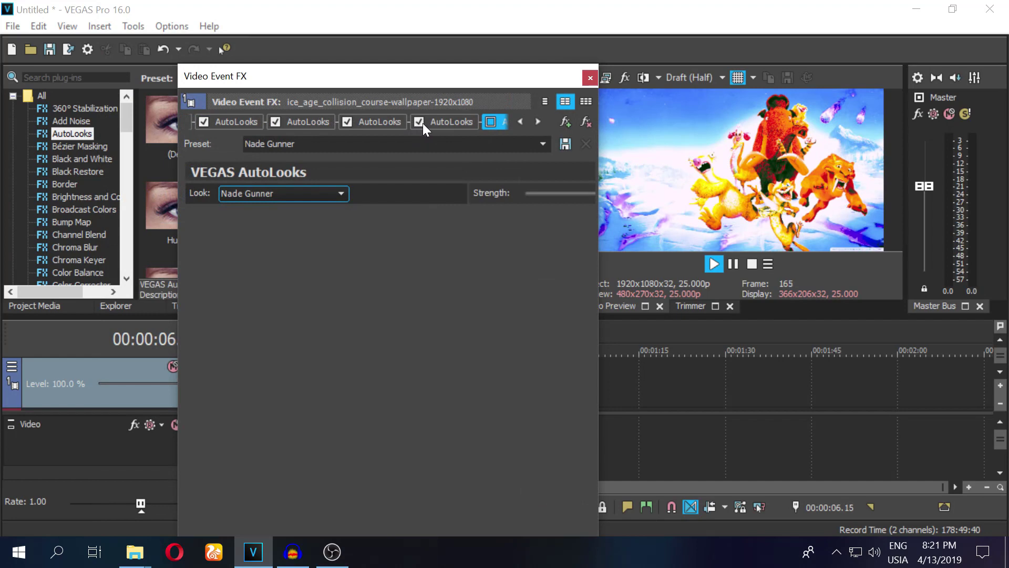
click(421, 122)
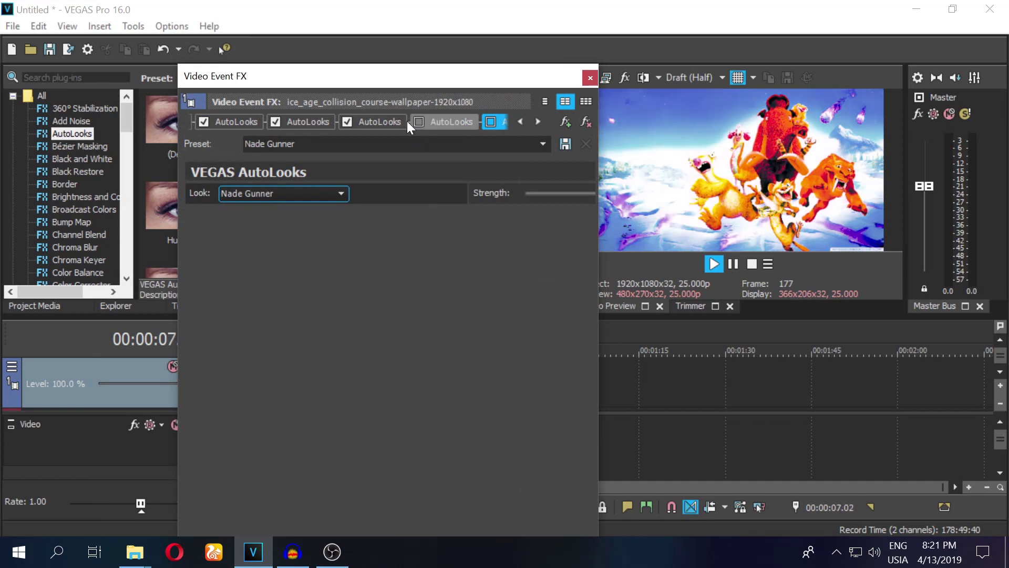
click(347, 121)
click(276, 124)
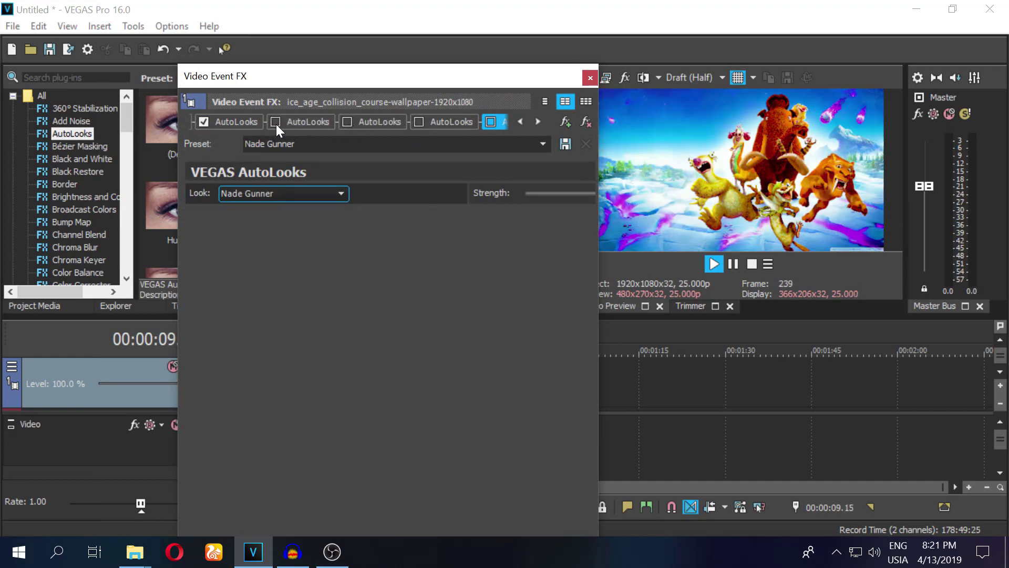
click(203, 121)
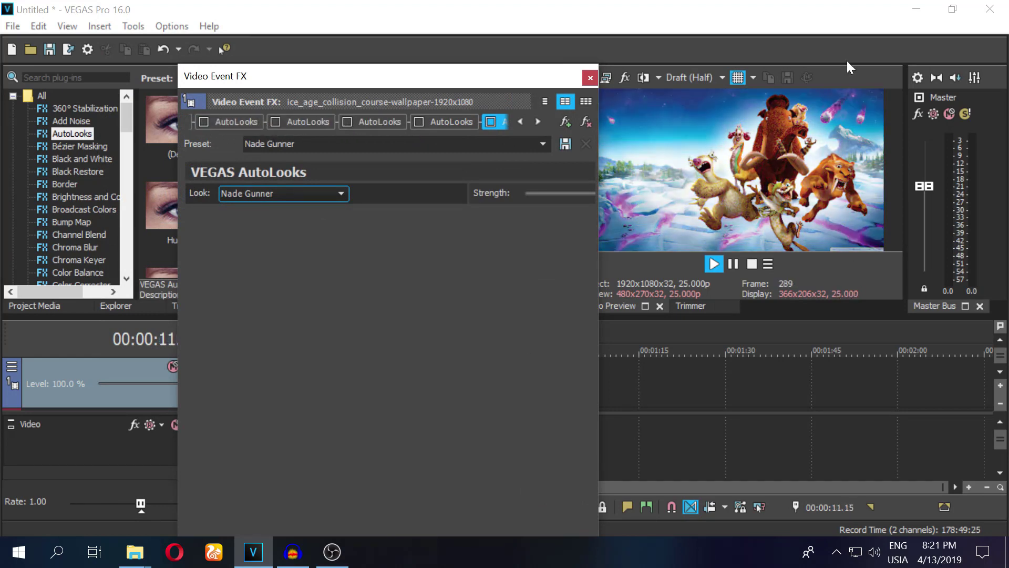
click(592, 85)
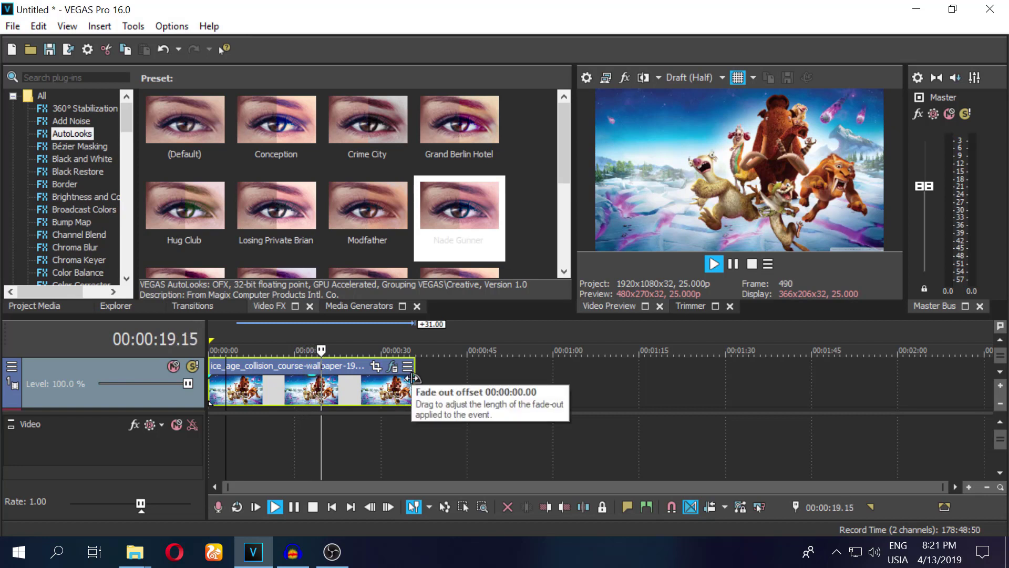
Add a fade-out of about 00:00:09.11 to the end of the image clip and stop the playback.
drag(412, 382, 358, 396)
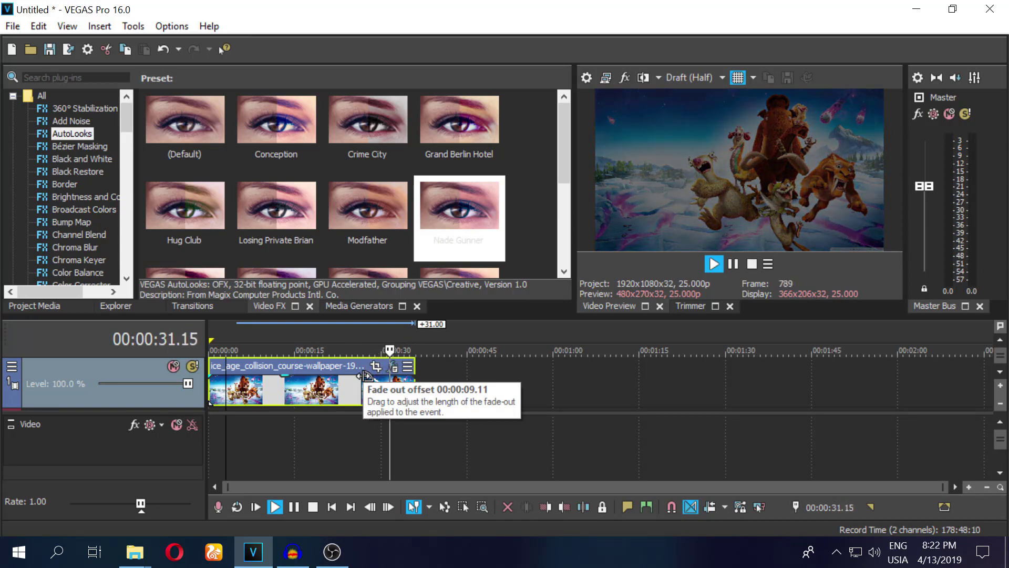
key(space)
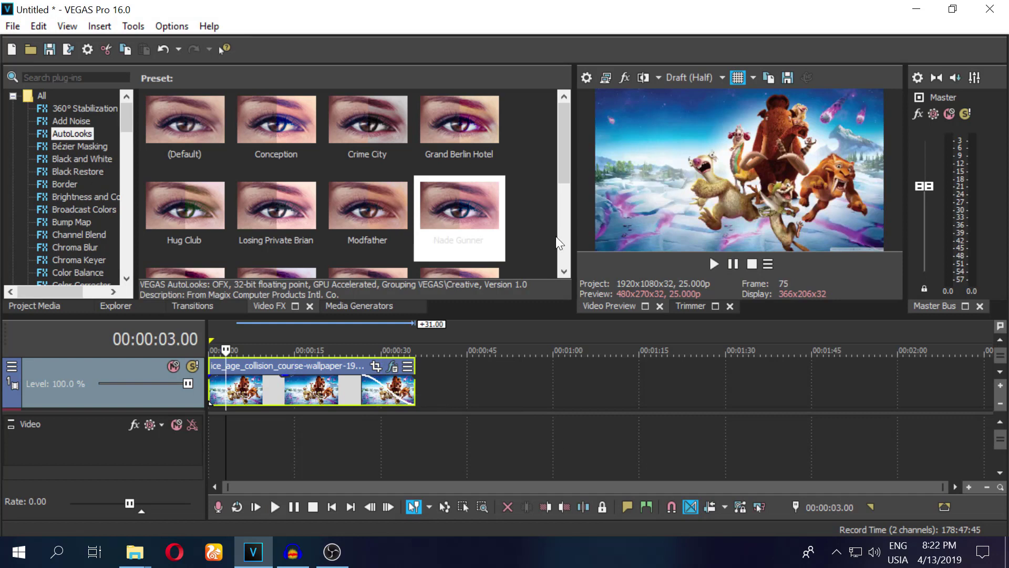
Place MVI_0494_1.mp4 directly after the image clip on the timeline and play a short part near its start.
click(39, 305)
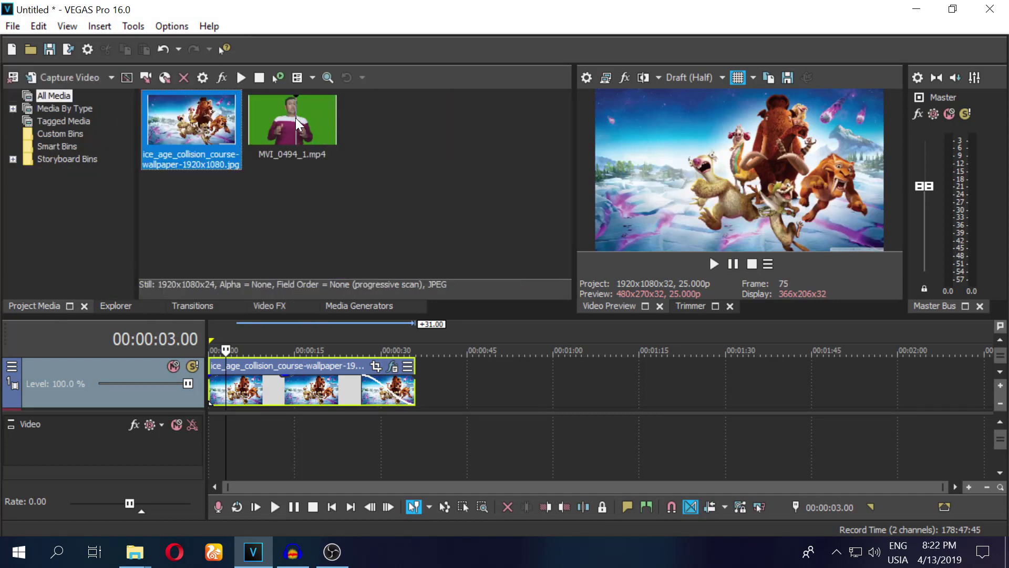
drag(296, 118, 423, 389)
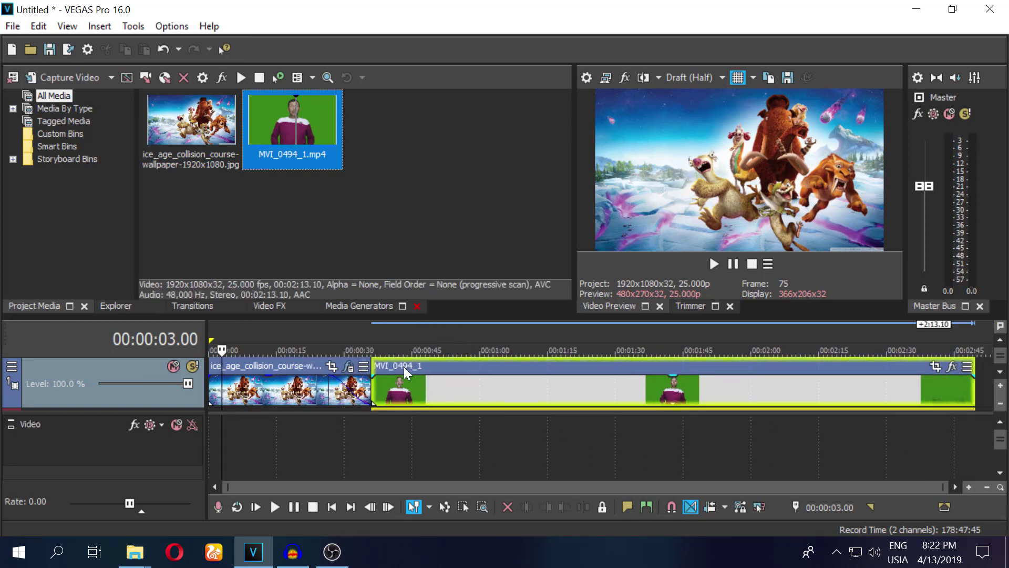
click(390, 349)
key(space)
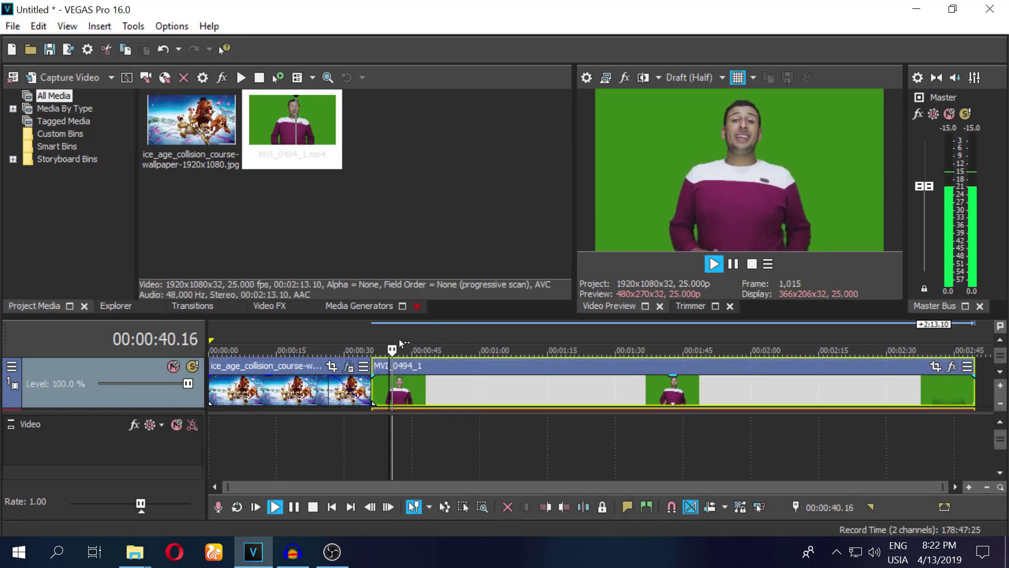
key(space)
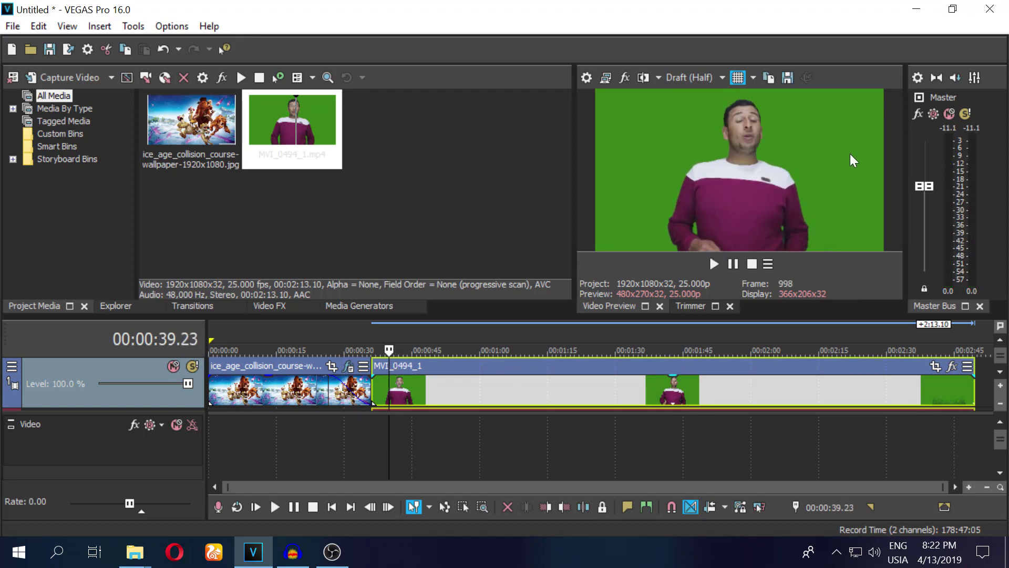
Widen the video preview area and apply the Chroma Blur effect with the Light Blur preset to the MVI_0494_1 clip.
drag(575, 194, 361, 194)
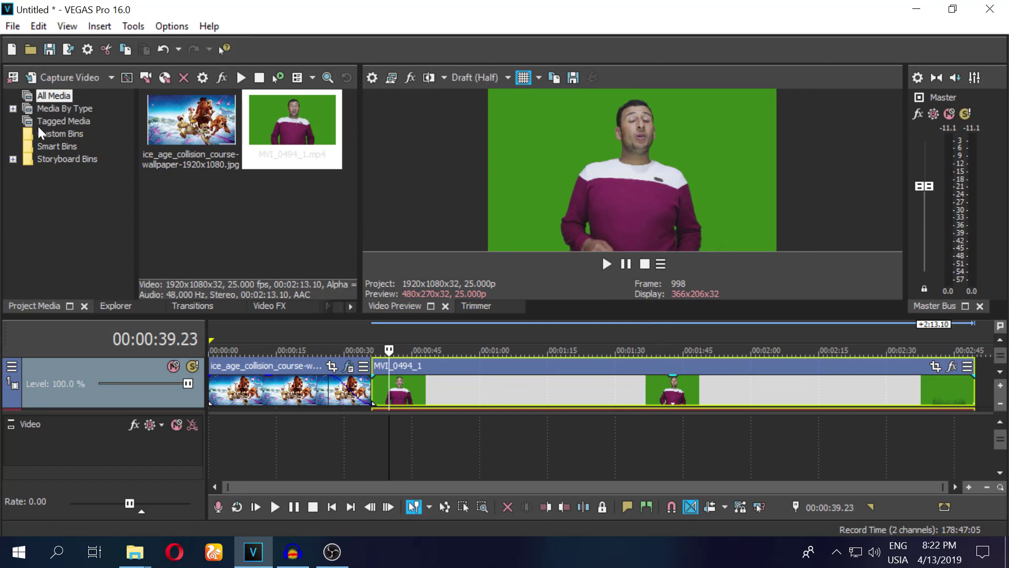
click(271, 306)
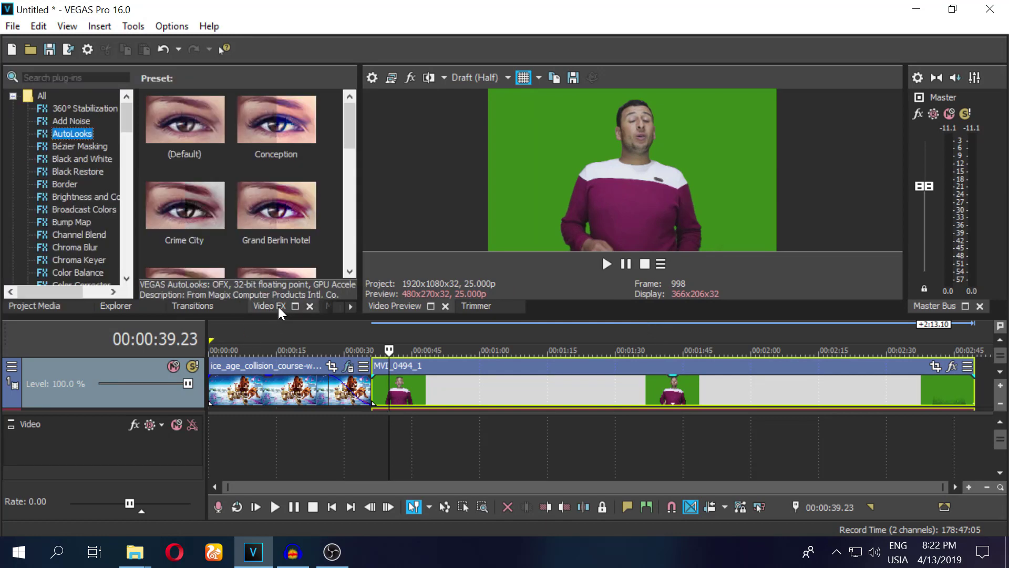
click(74, 221)
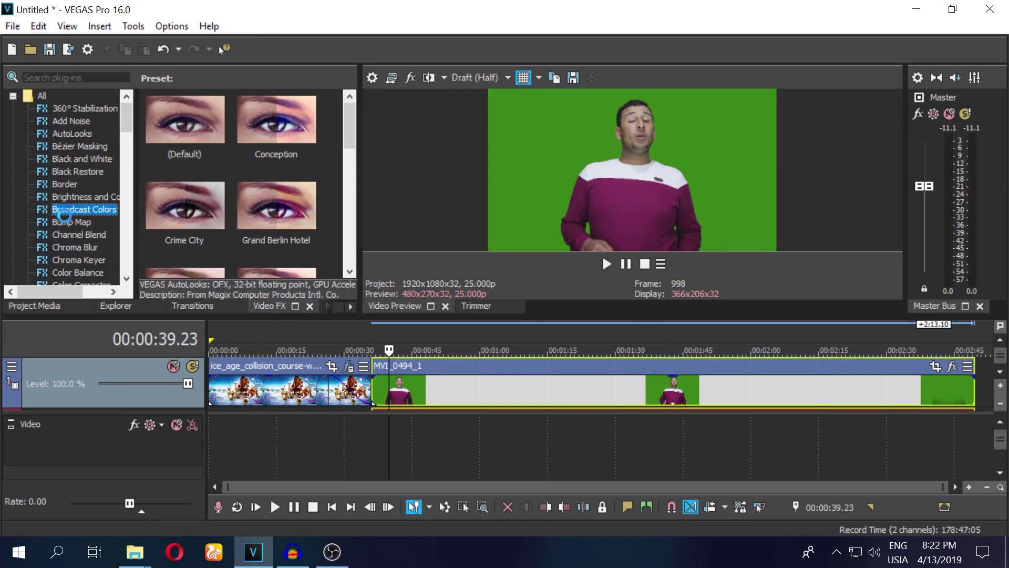
click(77, 245)
drag(313, 137, 595, 399)
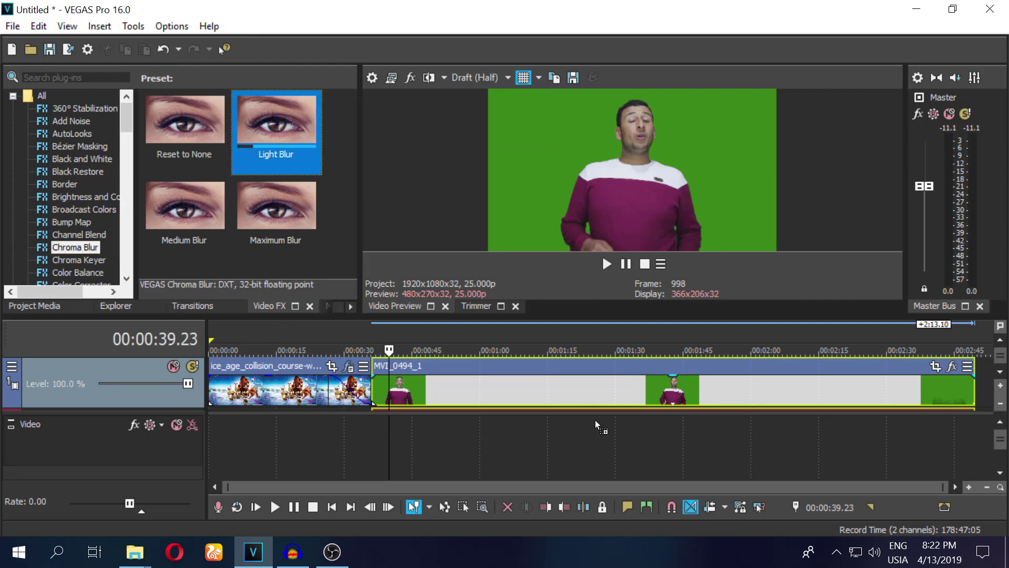
drag(465, 81, 337, 122)
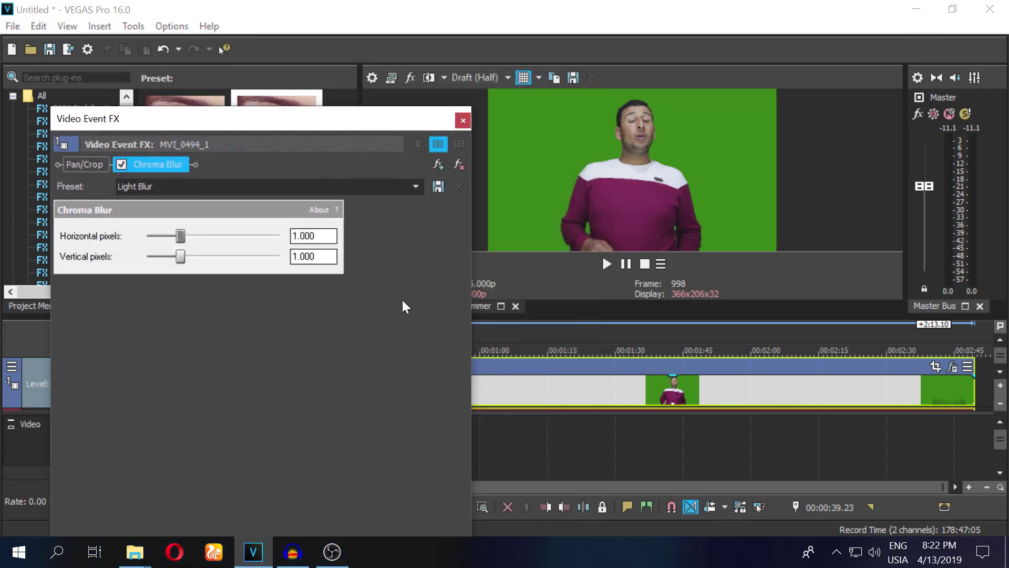
Play the clip from about 00:01:16 while raising Chroma Blur's horizontal and vertical pixels to maximum, and close the effect settings.
click(557, 335)
key(space)
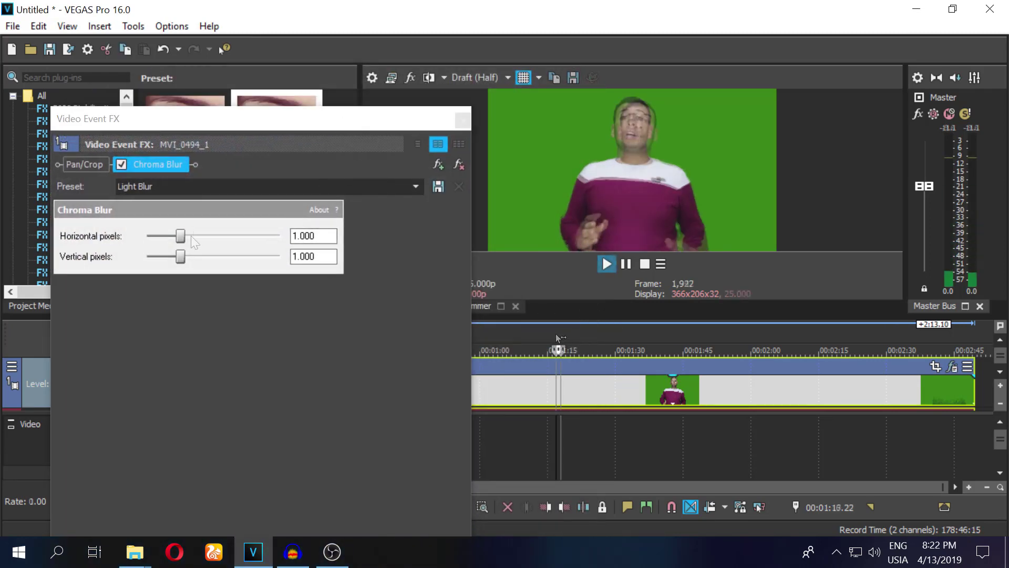
drag(180, 235, 279, 236)
drag(180, 256, 280, 256)
click(464, 120)
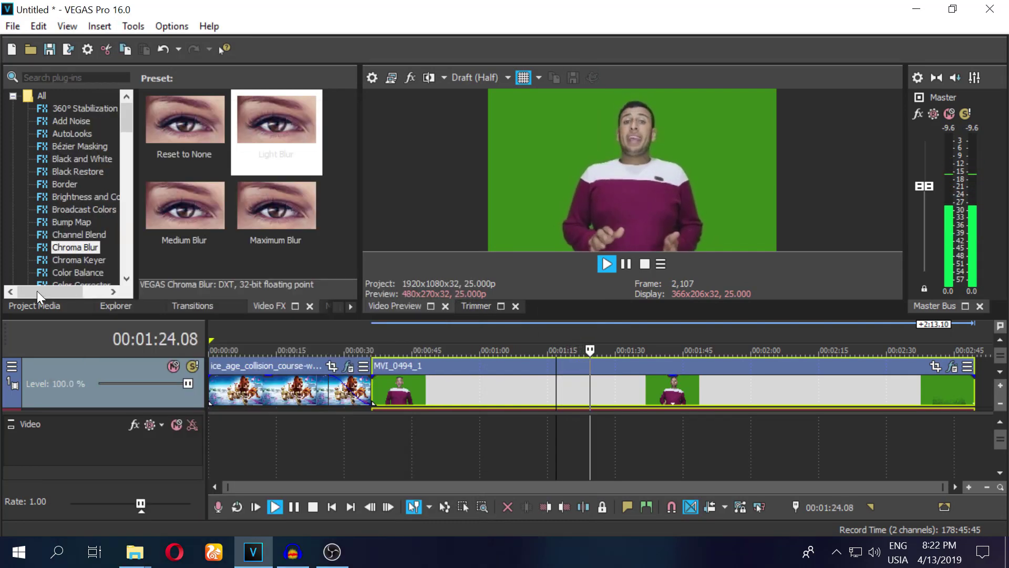
Apply the AutoLooks Conception preset to the MVI_0494_1 clip, close its settings, and pause the playback.
click(53, 259)
click(78, 172)
click(73, 133)
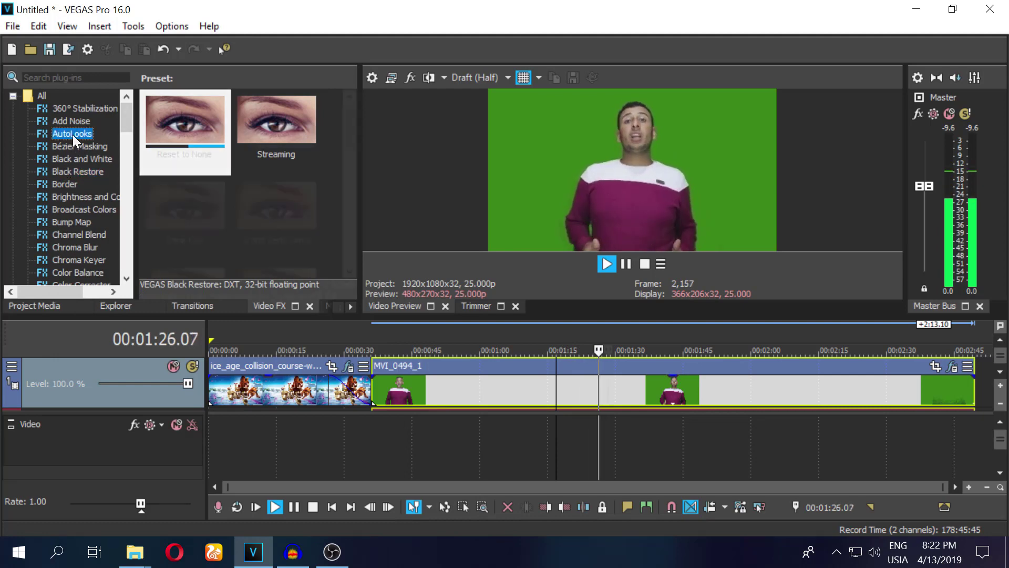
click(280, 123)
drag(280, 123, 434, 364)
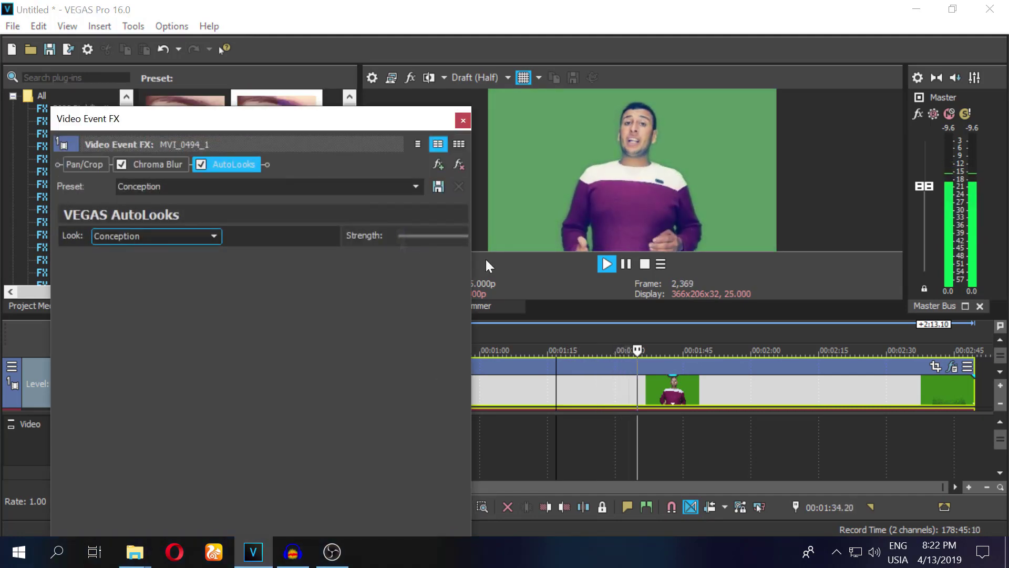
drag(467, 237, 279, 242)
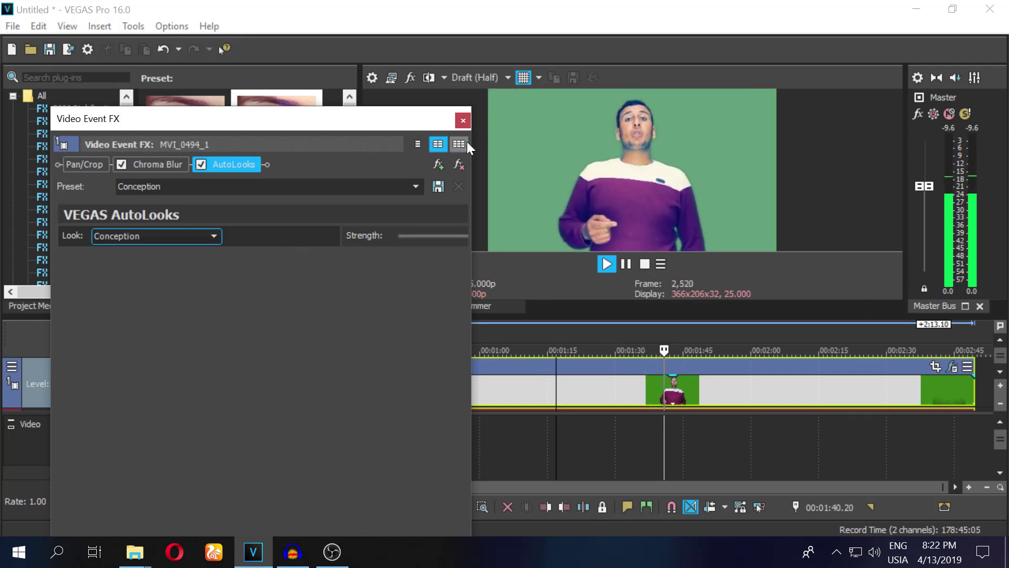
click(463, 120)
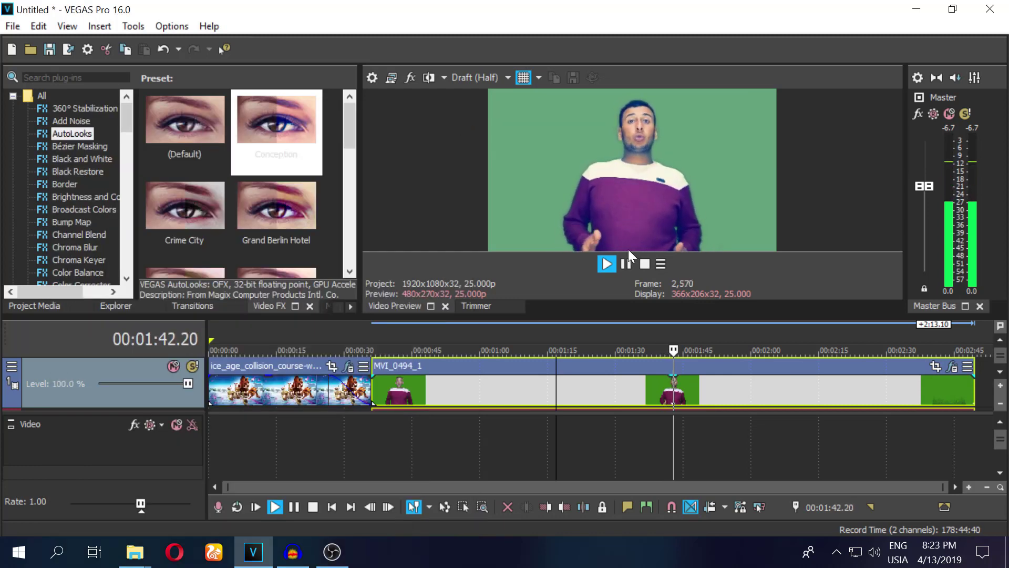
click(628, 263)
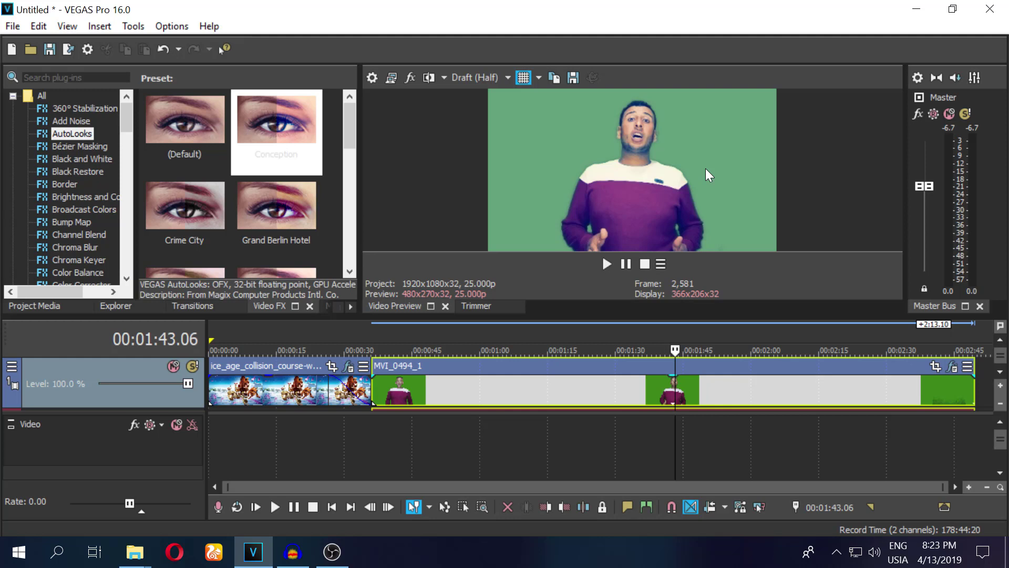
Add the AutoLooks Grand Berlin Hotel preset to the video clip and disable all three effects in its chain.
scroll(36, 152, down, 20)
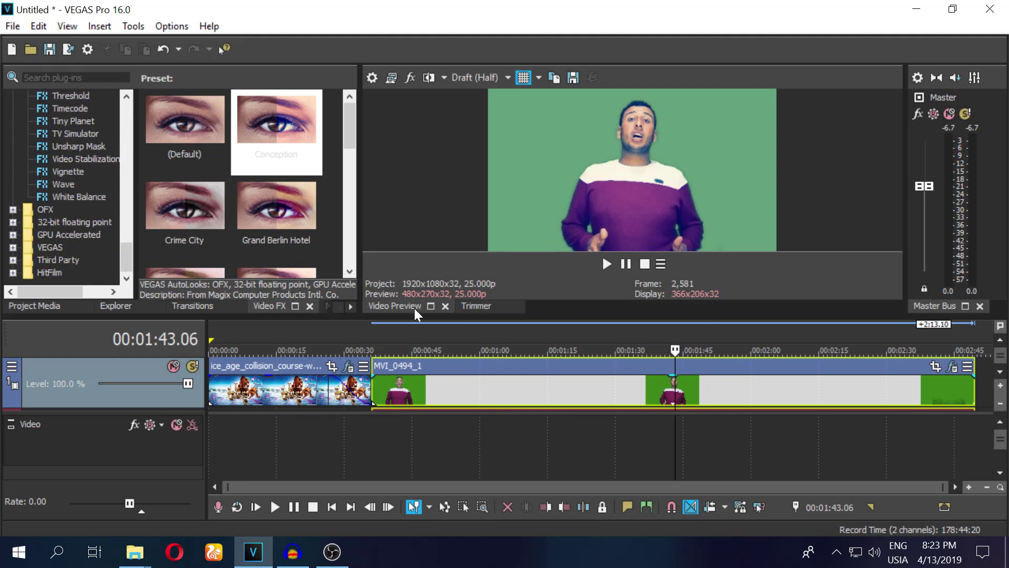
drag(289, 242, 430, 383)
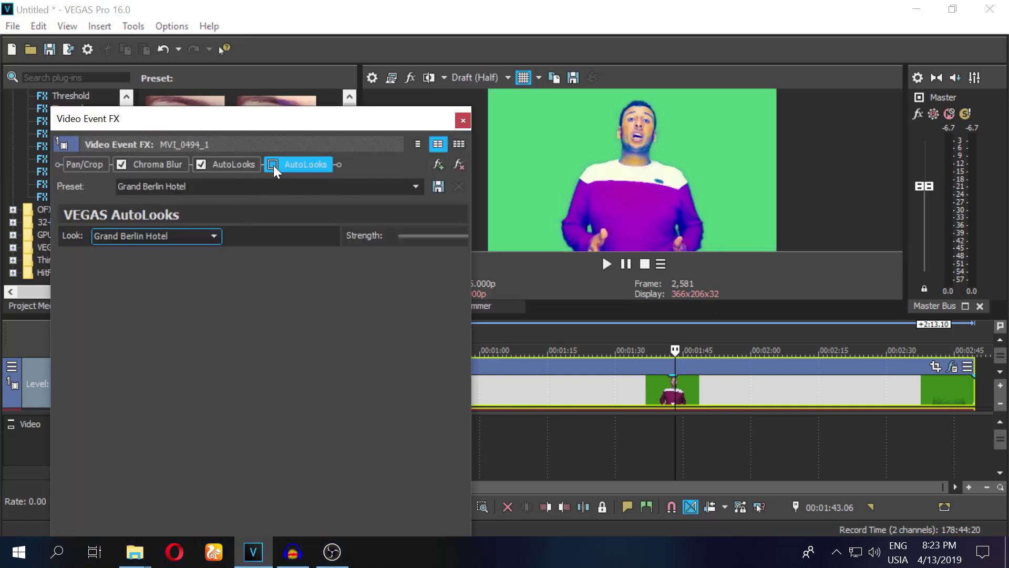
click(201, 164)
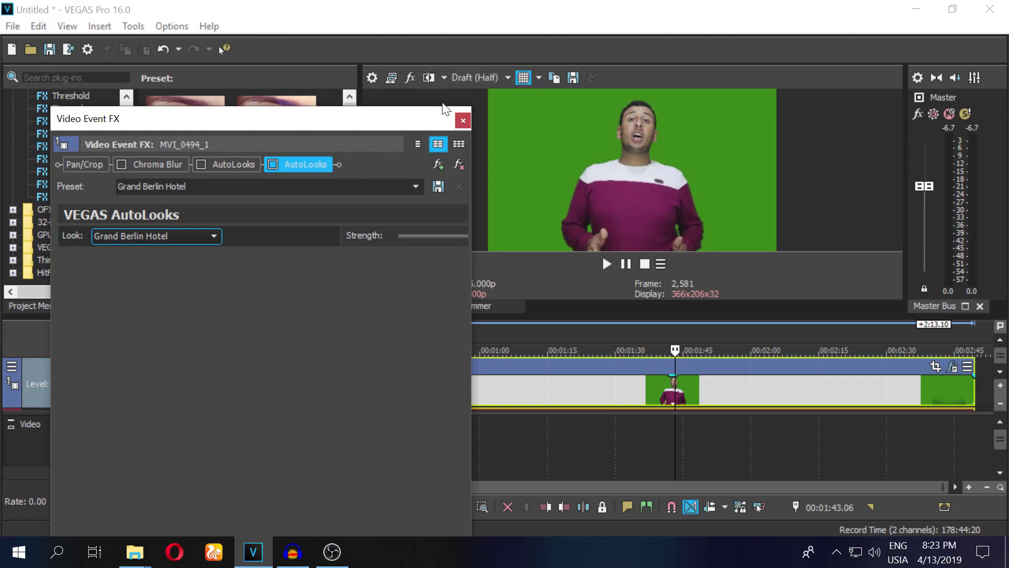
click(462, 120)
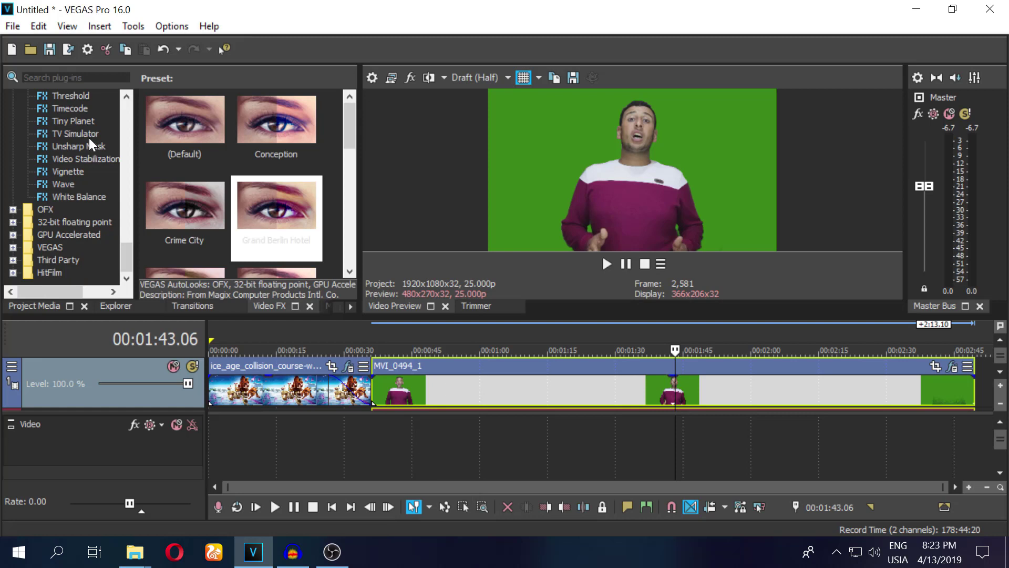
Search the video effects for "ke" and apply Chroma Keyer to the MVI_0494_1 clip.
scroll(18, 222, up, 15)
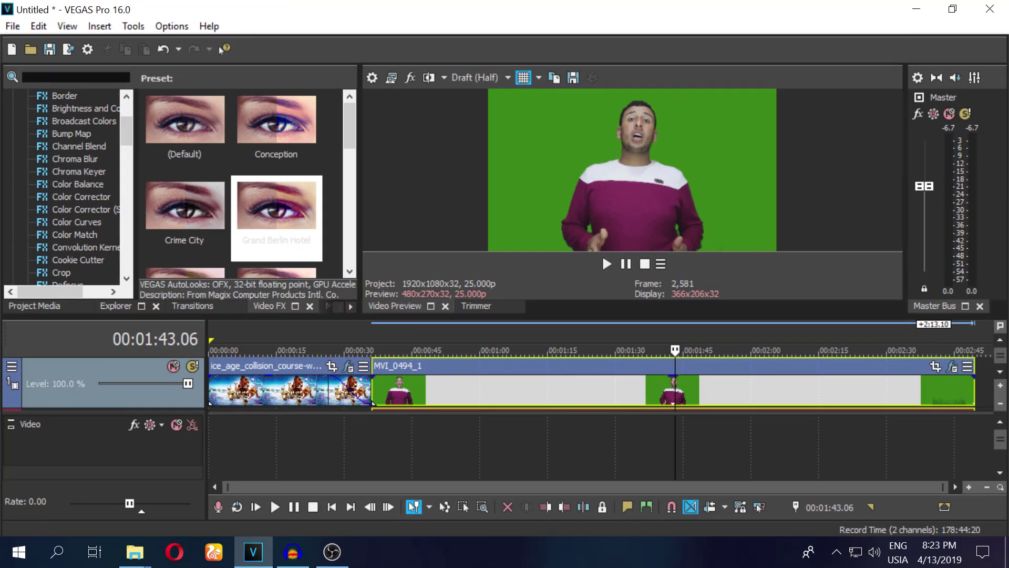
text(k)
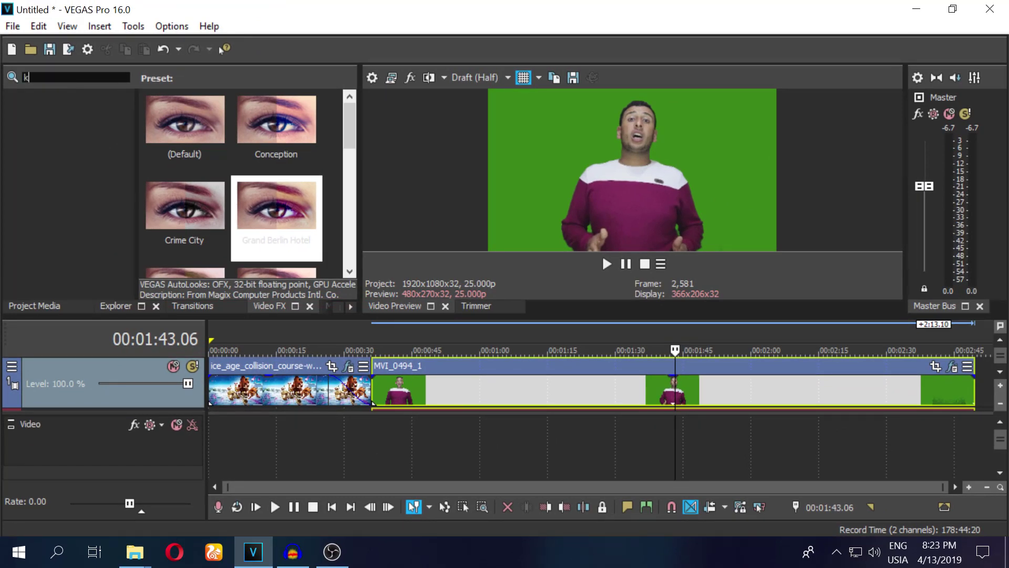
text(e)
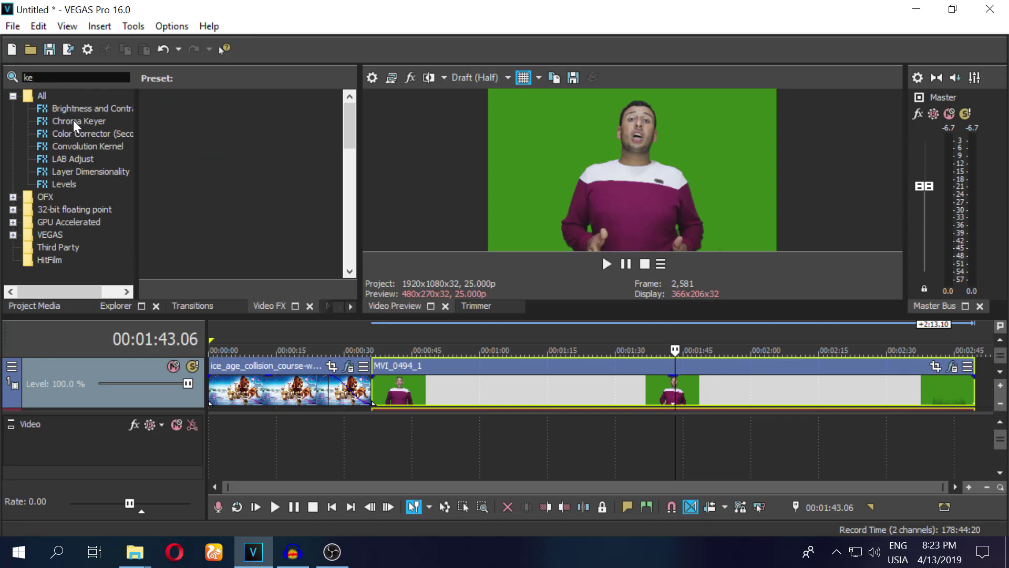
drag(74, 120, 445, 391)
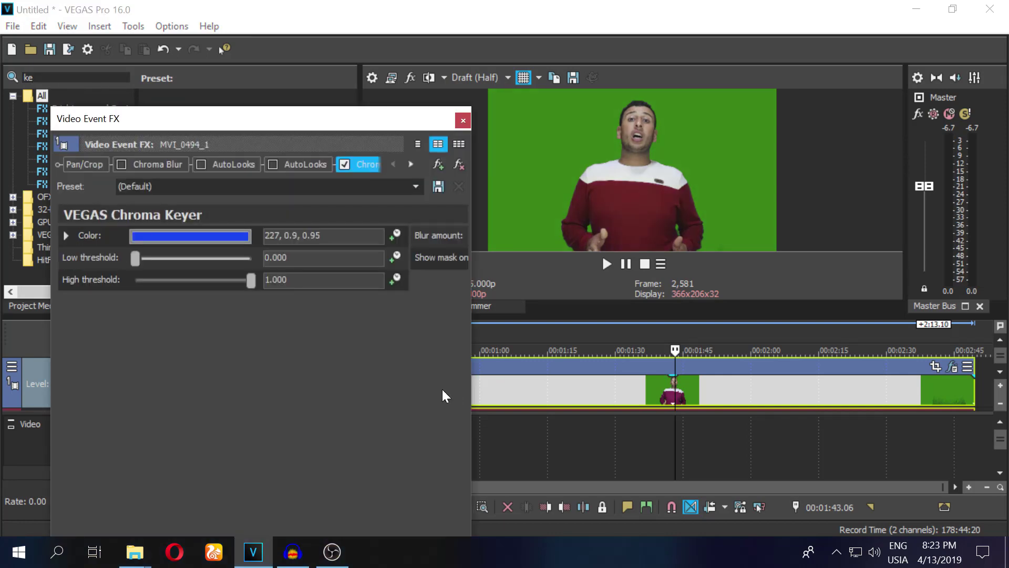
Set the Chroma Keyer colour to 101, 0.82, 0.51 by sampling the green background in the preview with the eyedropper.
click(154, 236)
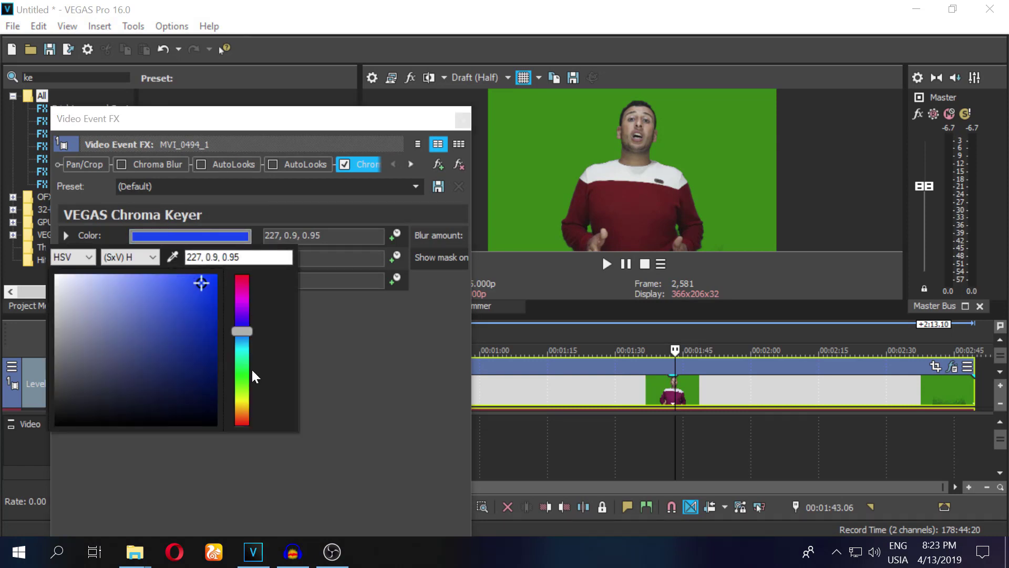
click(172, 255)
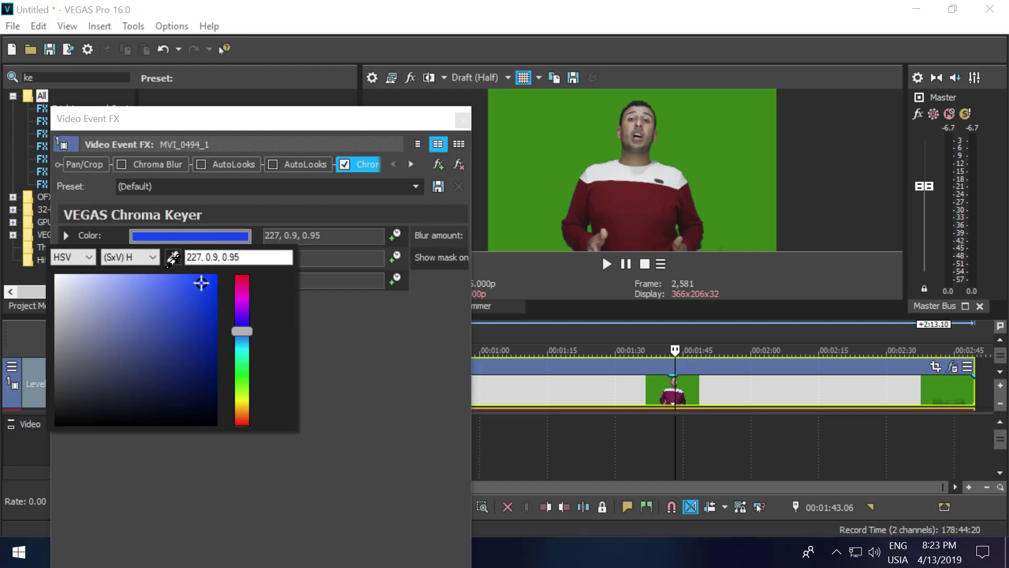
click(713, 121)
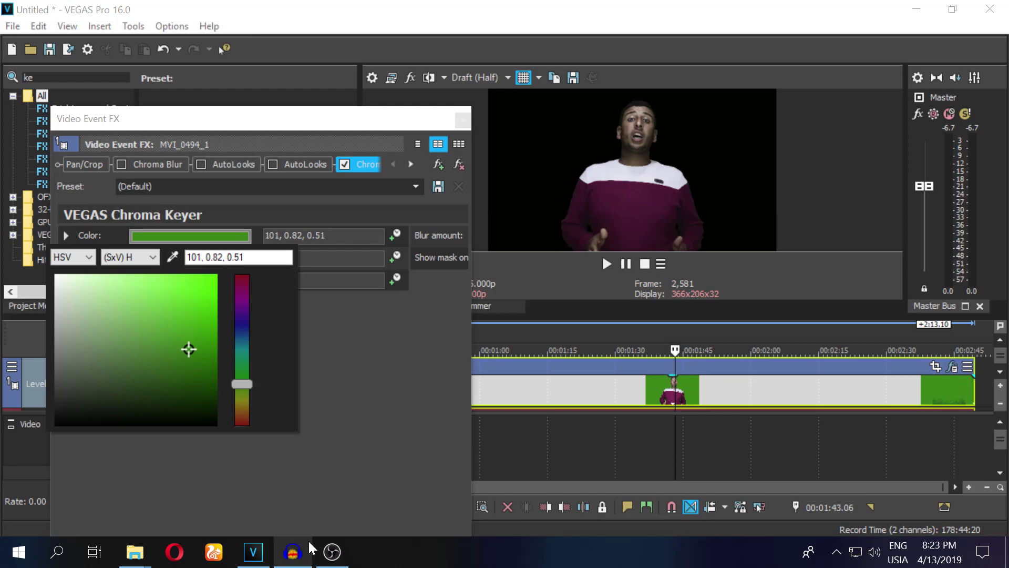
Set the Chroma Keyer's animated low threshold to 0.177 and high threshold to 0.088, and close the effect settings.
drag(278, 119, 243, 74)
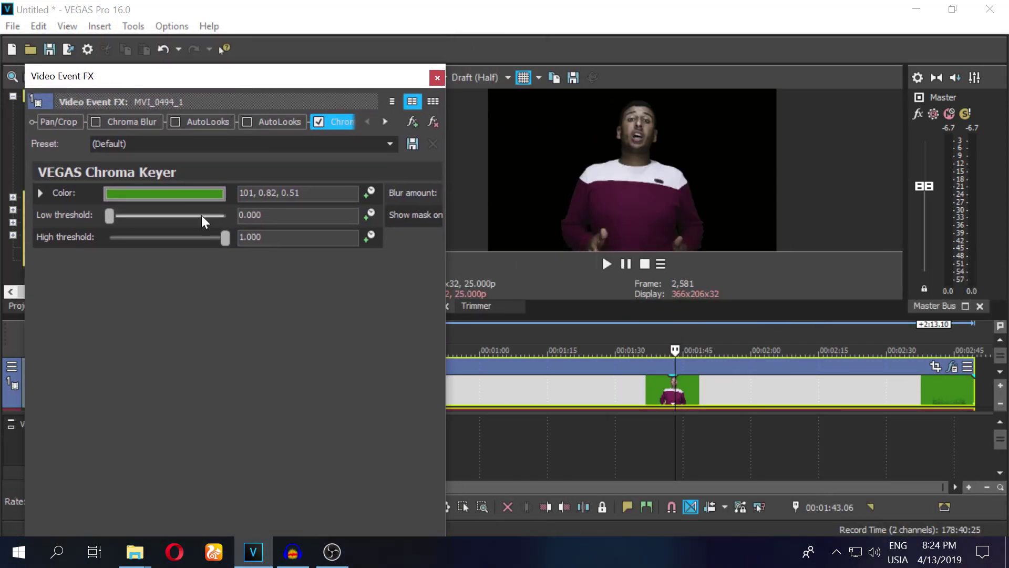
drag(110, 213, 74, 219)
drag(221, 244, 116, 249)
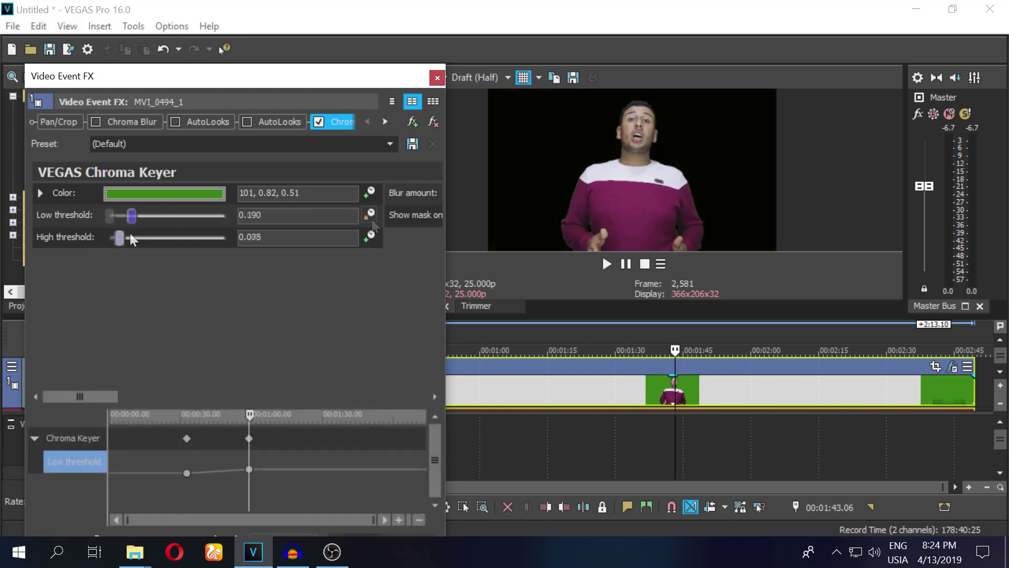
key(Right)
key(Right)
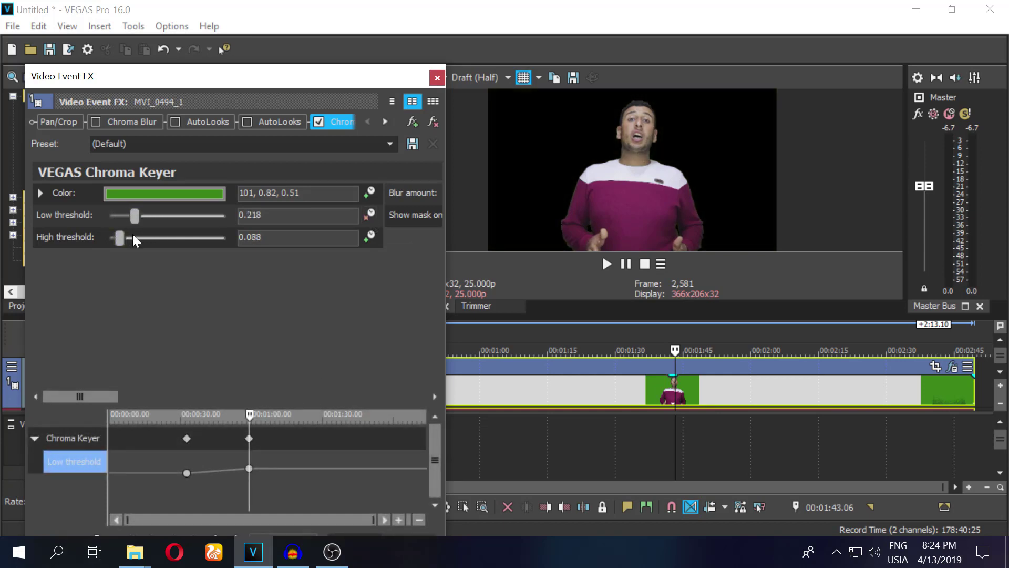
drag(133, 234, 129, 233)
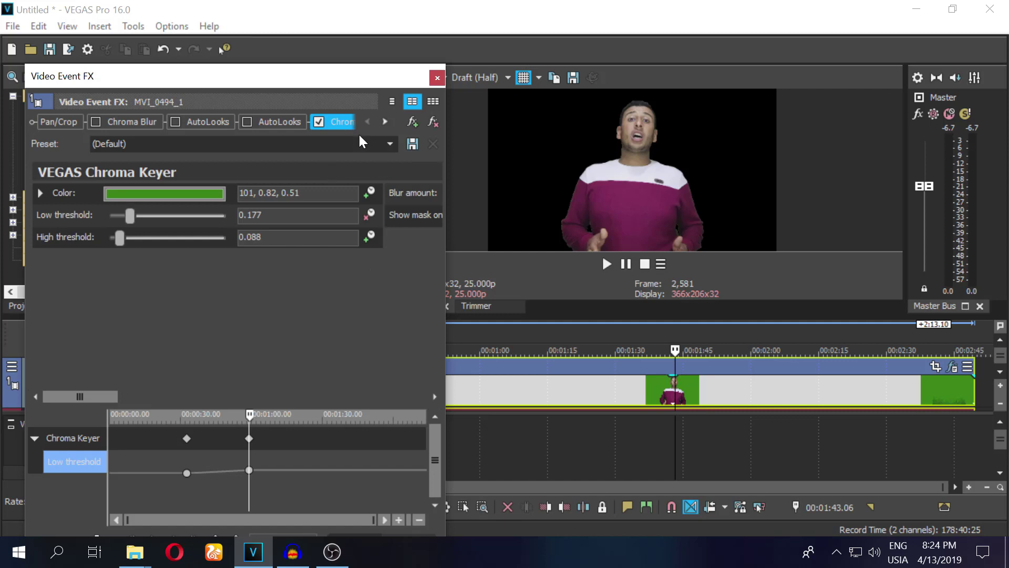
click(437, 77)
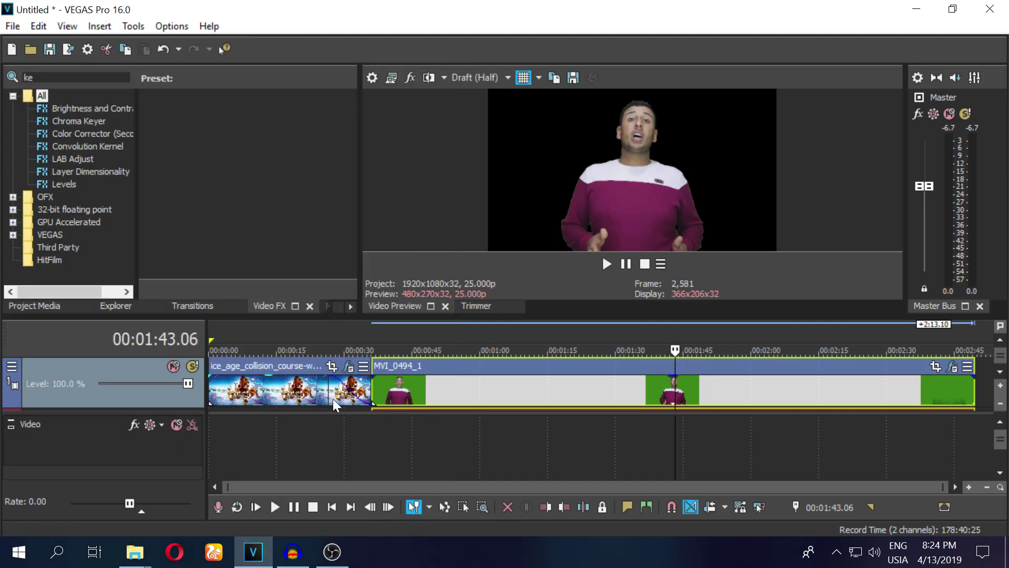
Add the and_then_comes_the_sun-wallpaper-1280x720 image from the خلفيات HD folder to a new video track beneath the keyed clip.
scroll(294, 367, down, 2)
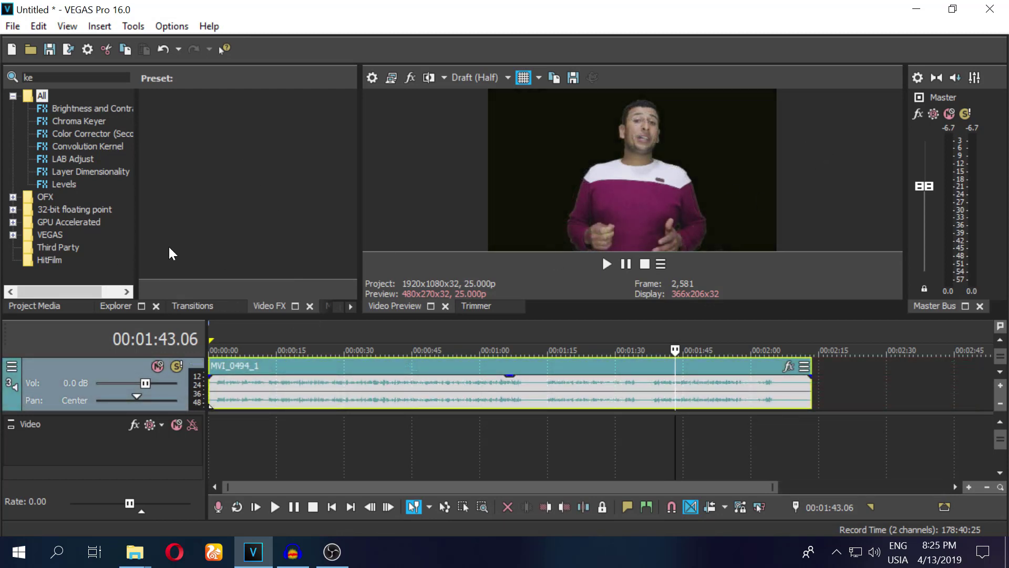
scroll(91, 107, right, 2)
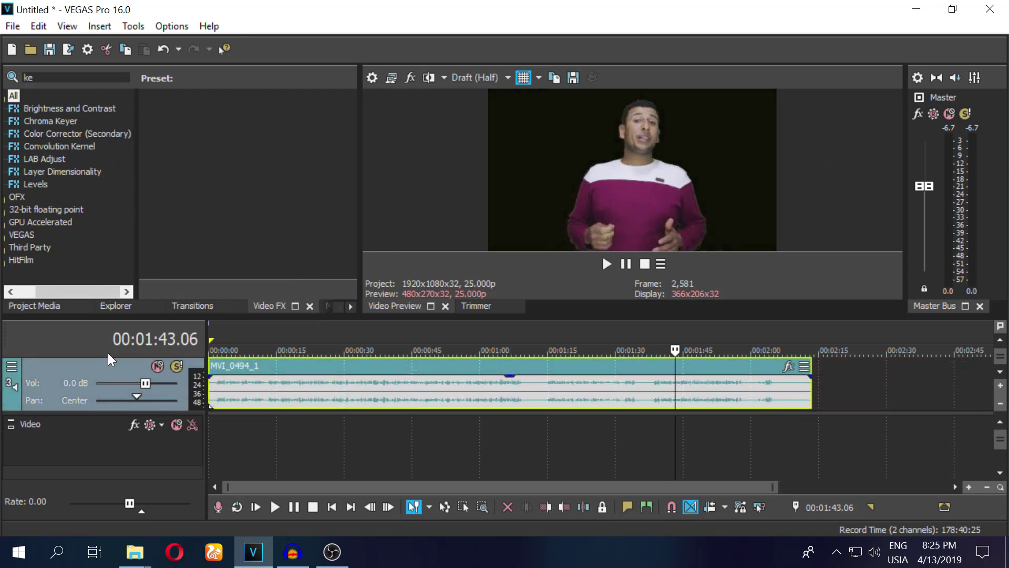
click(115, 304)
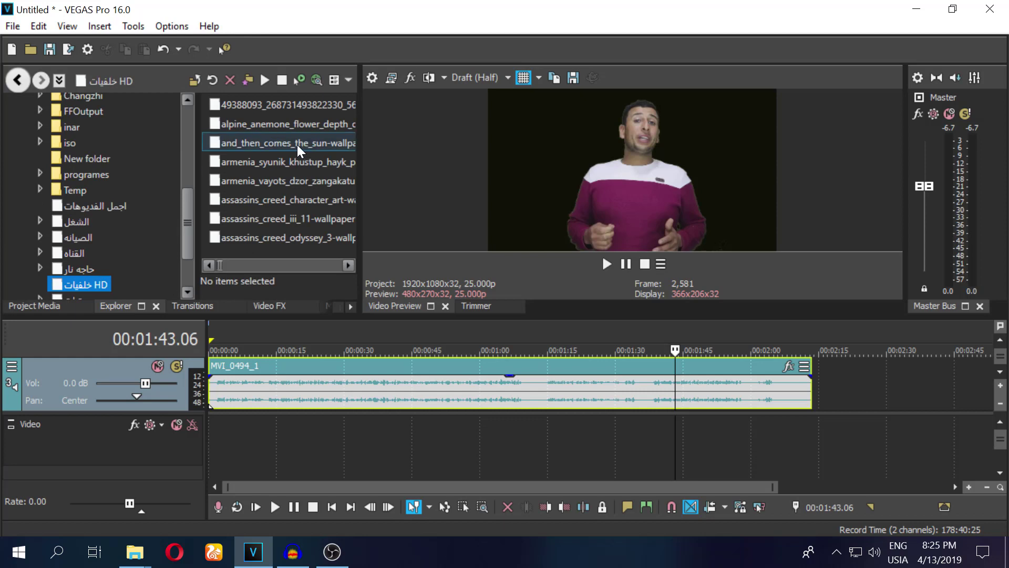
drag(298, 144, 658, 361)
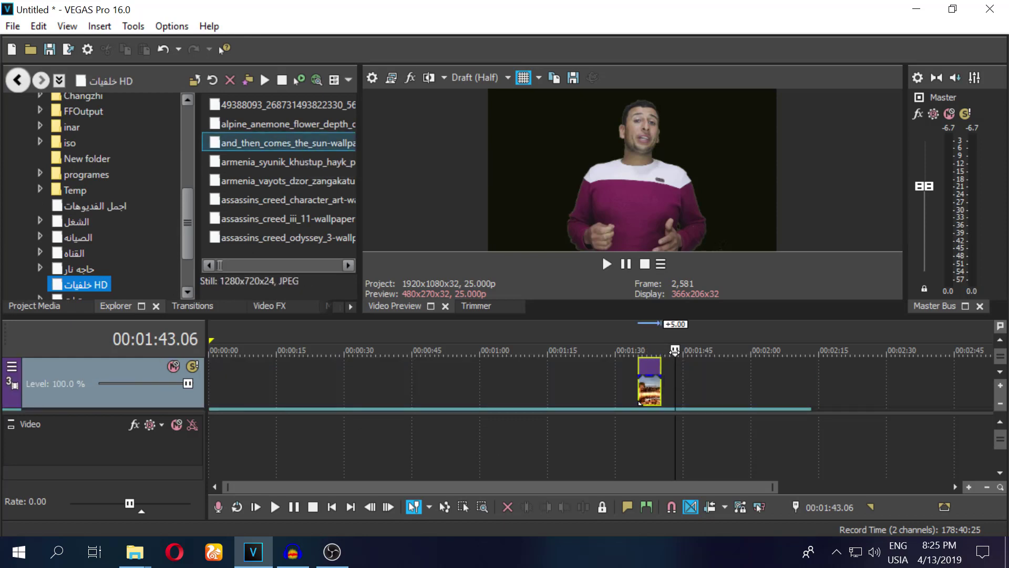
Position the playhead over the background image and extend the image from the timeline start to about 00:02:10.
click(639, 336)
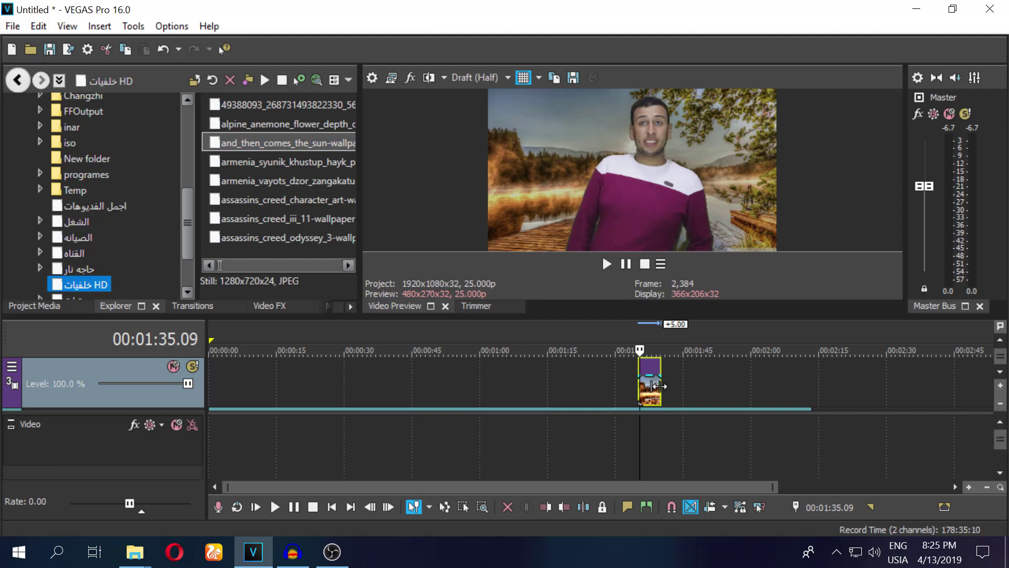
drag(664, 382, 795, 382)
drag(640, 379, 210, 380)
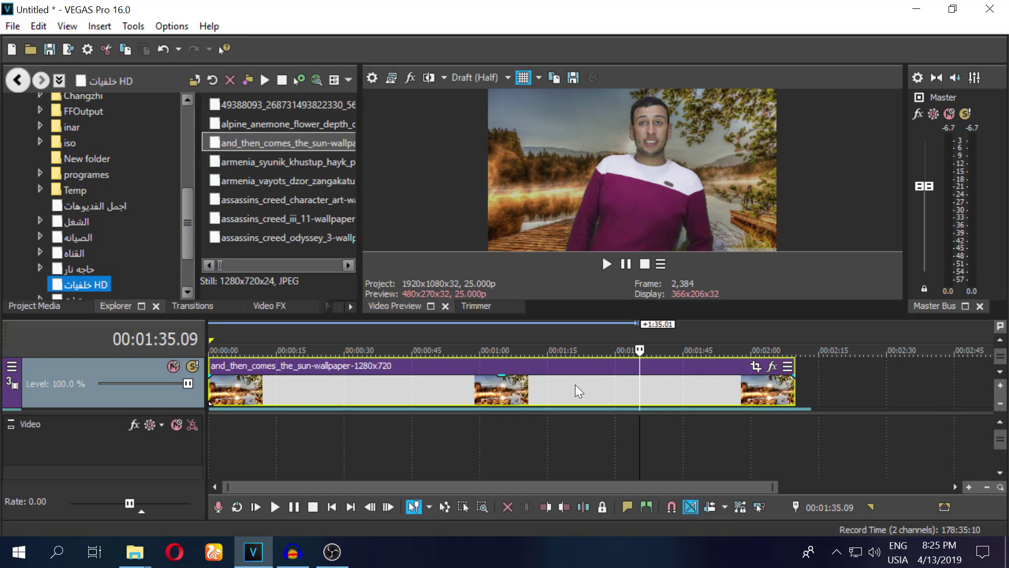
click(269, 306)
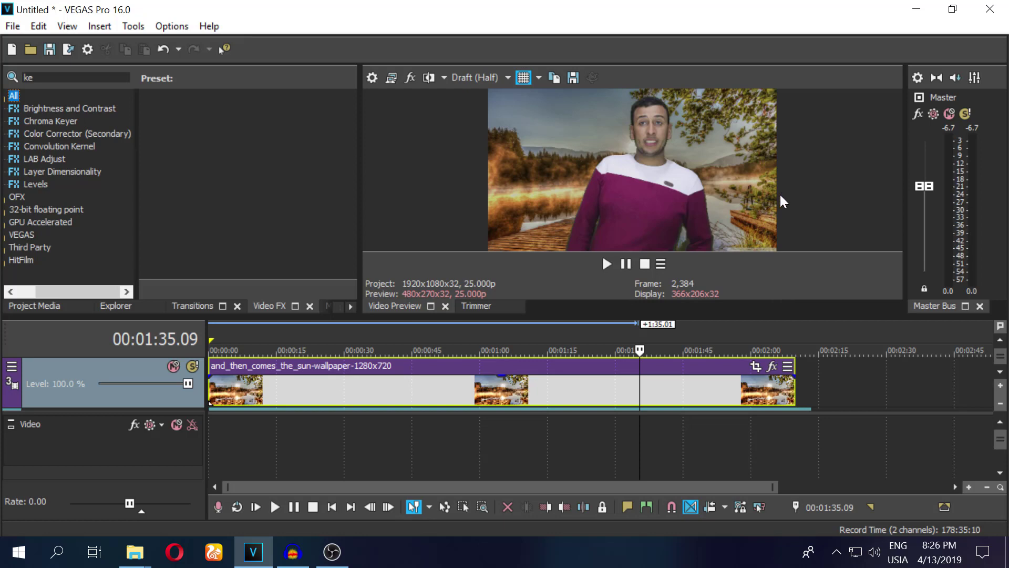
scroll(667, 427, down, 2)
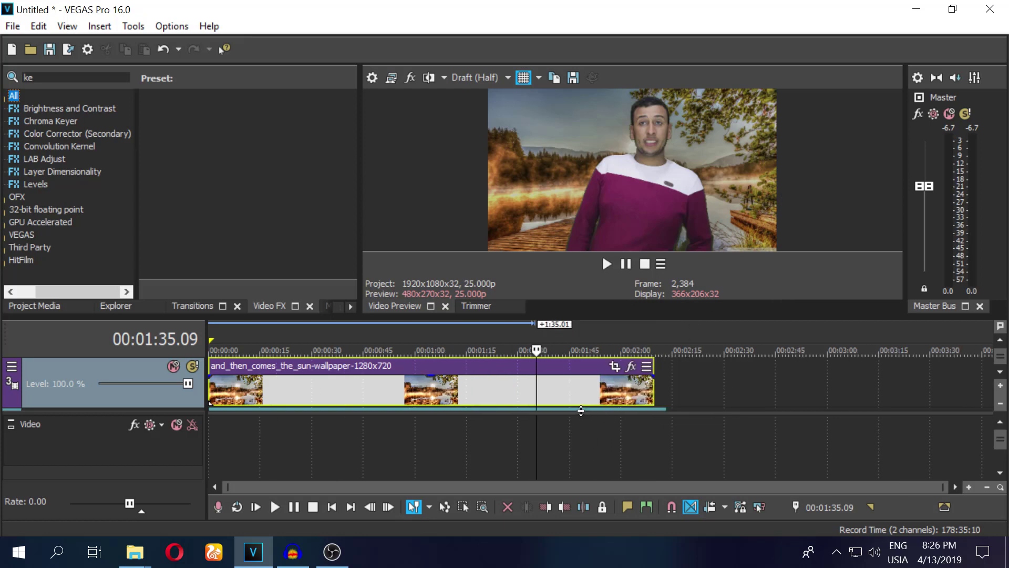
click(579, 405)
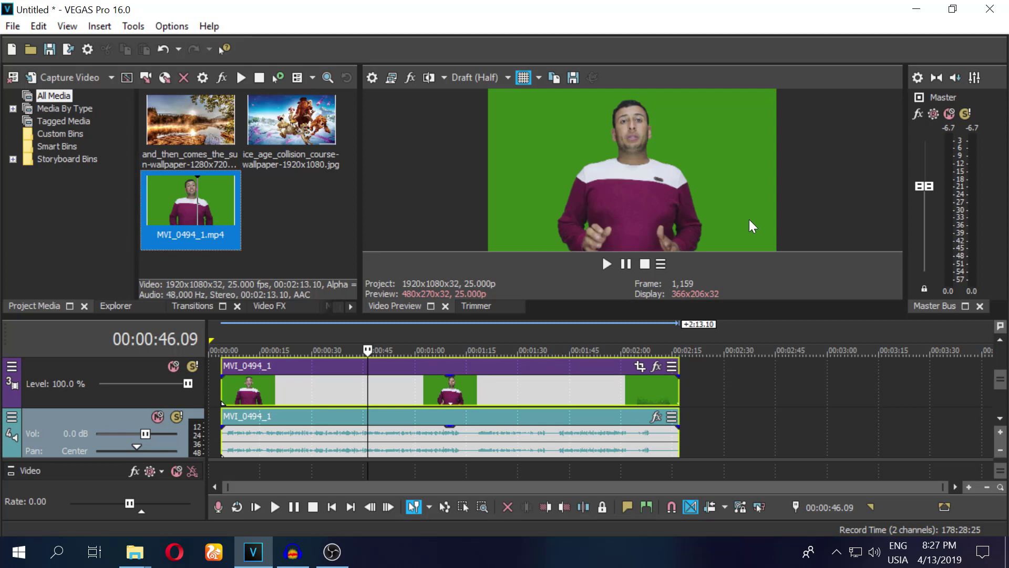
Crop both sides and the top of the MVI_0494_1 clip closer around the presenter with Event Pan/Crop, and close its settings.
click(636, 368)
click(638, 368)
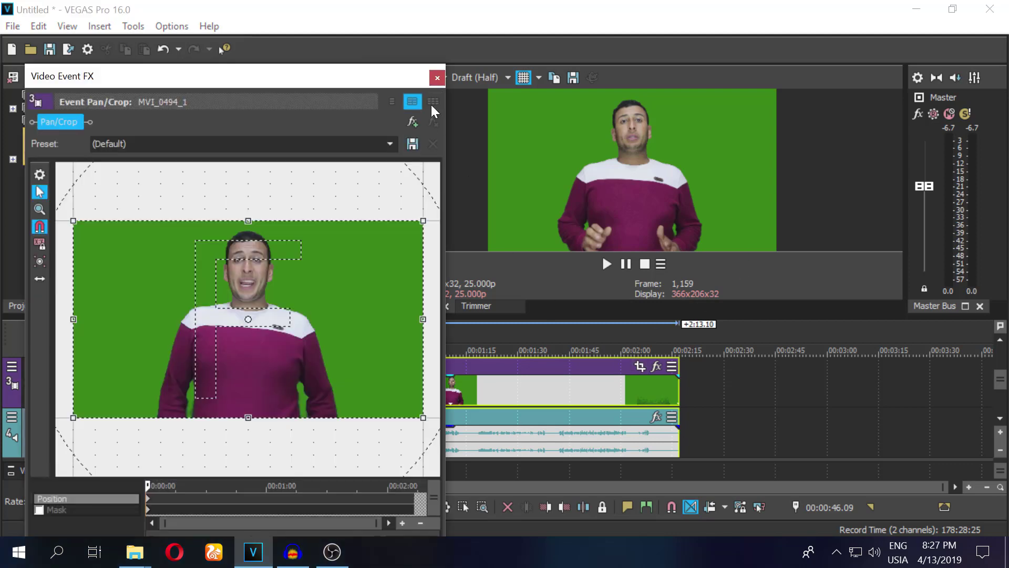
drag(304, 77, 390, 43)
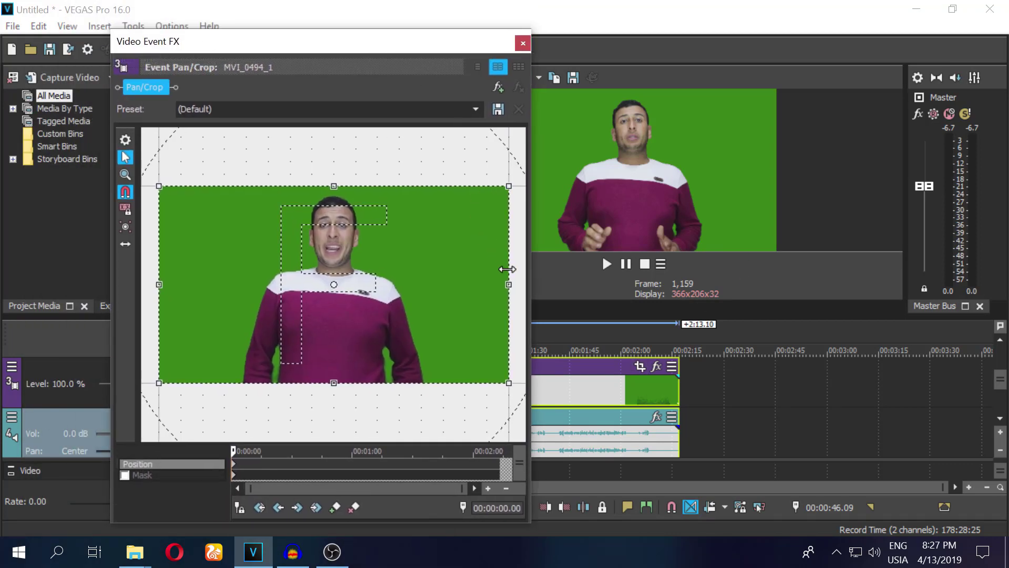
drag(513, 284, 452, 285)
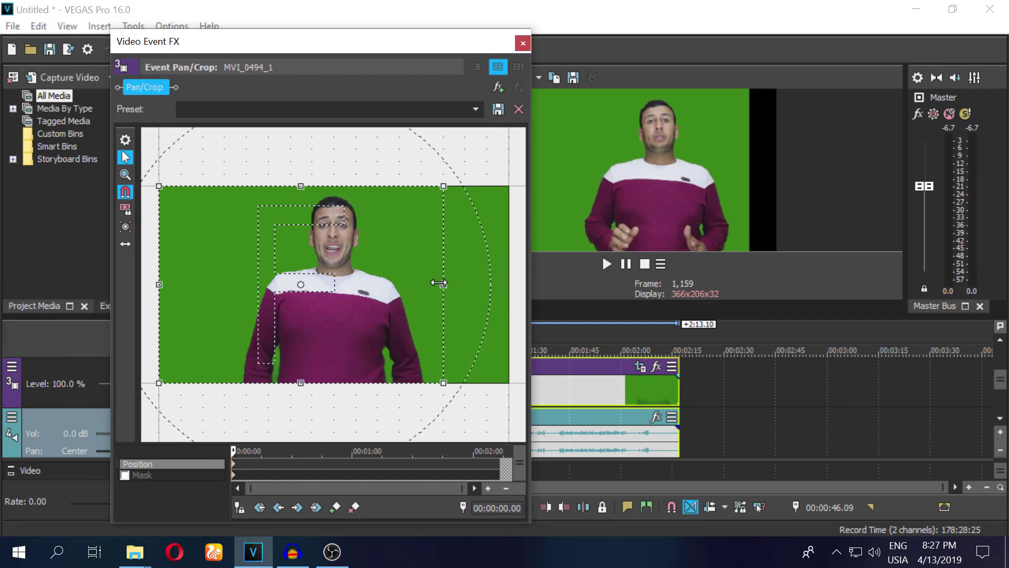
drag(159, 284, 225, 290)
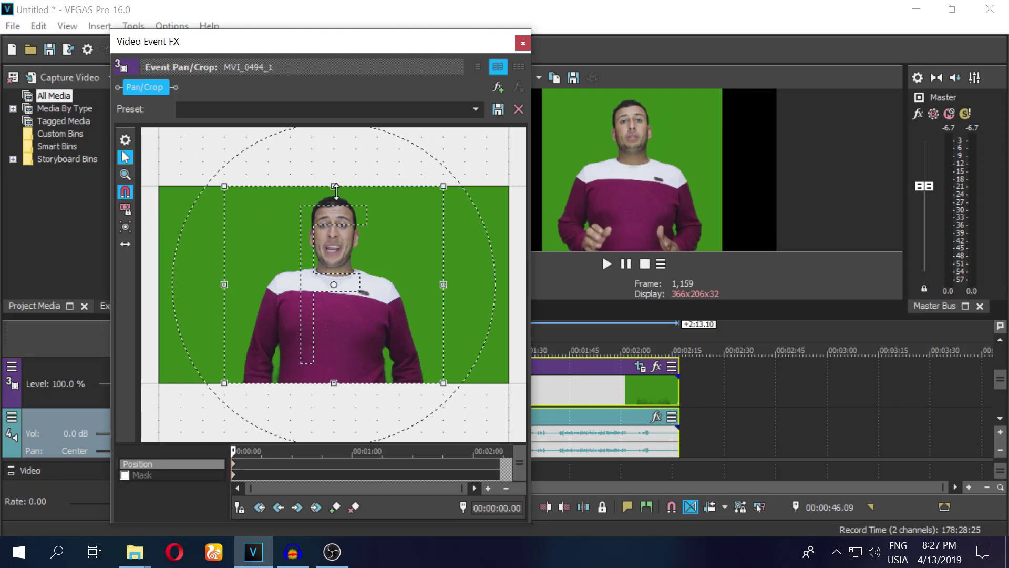
mouse_move(335, 186)
mouse_down()
mouse_move(333, 271)
mouse_move(331, 188)
mouse_up()
mouse_move(443, 186)
mouse_down()
mouse_move(424, 190)
mouse_move(431, 195)
mouse_up()
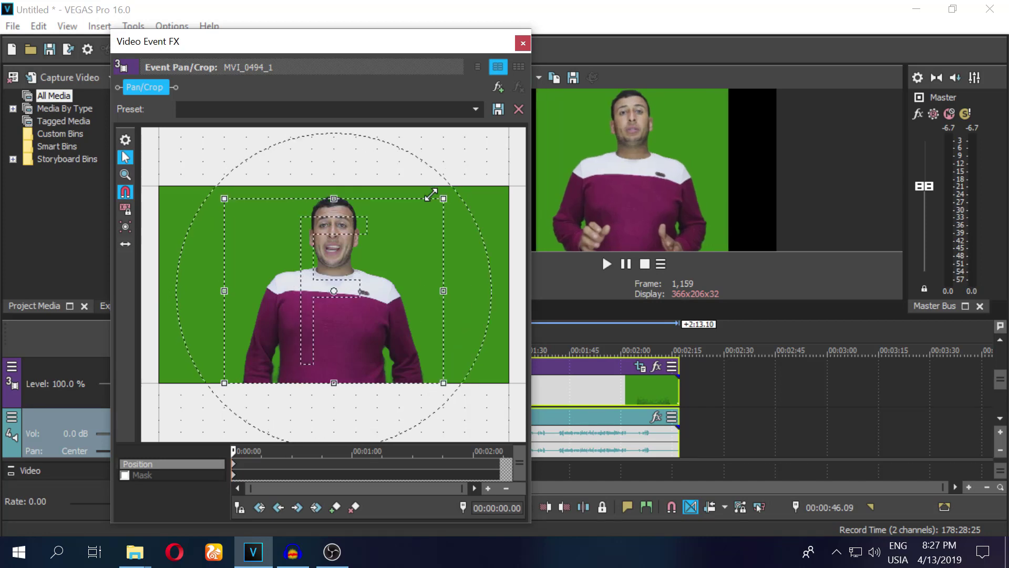
click(854, 167)
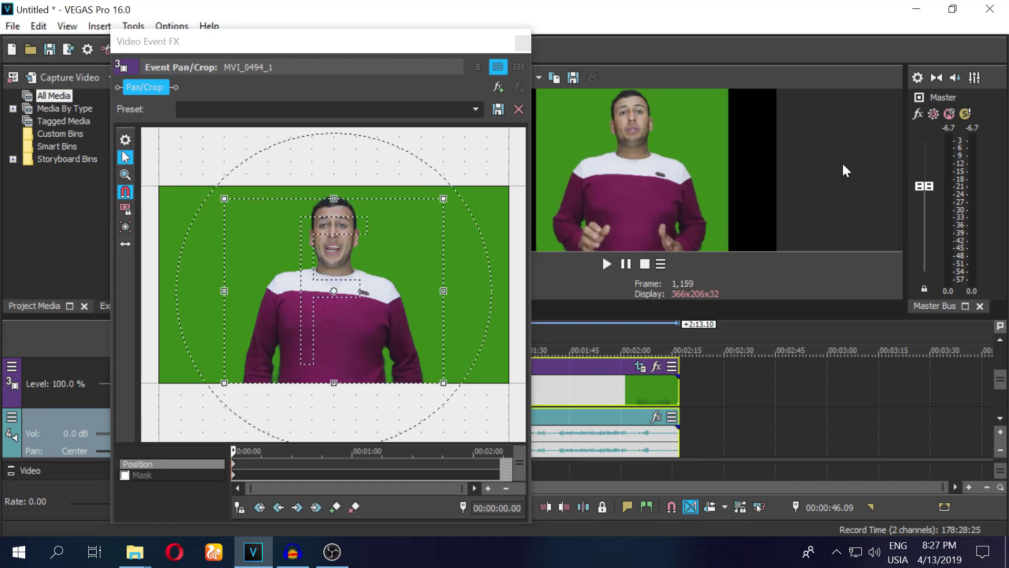
click(521, 43)
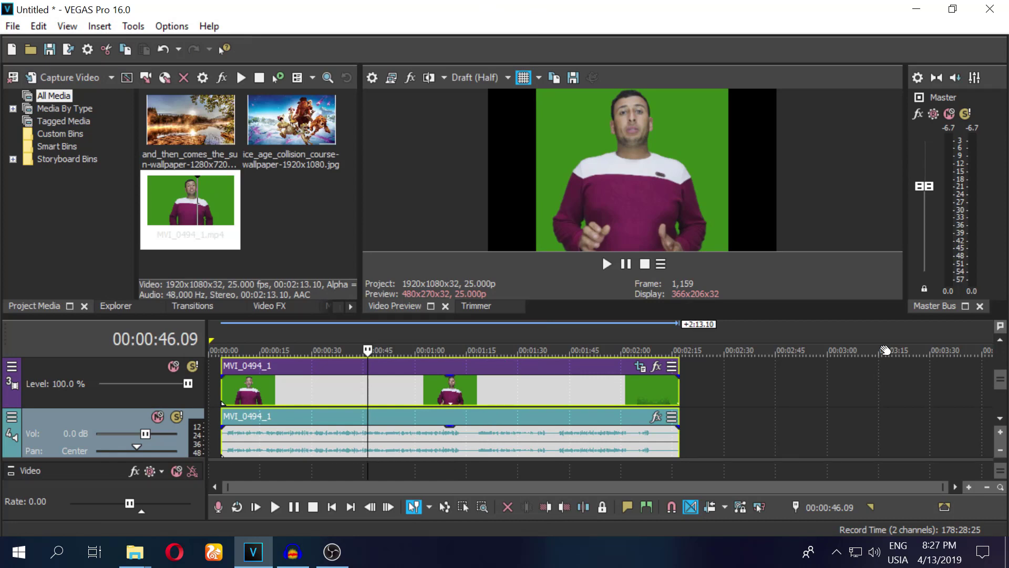
Clear the video effects search, find Color Corrector in the full list and apply it to the MVI_0494_1 clip.
click(277, 303)
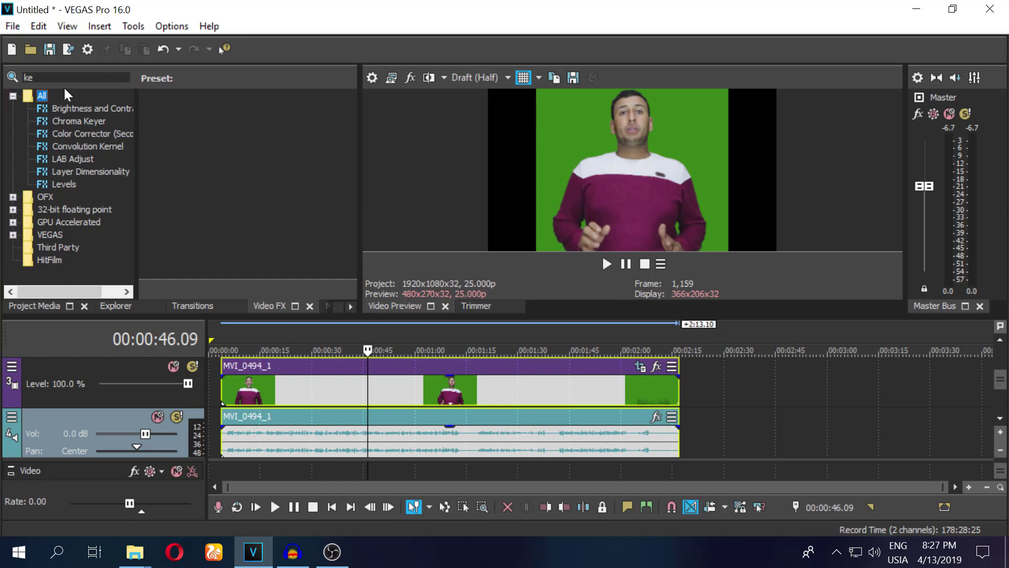
key(shift+Tab)
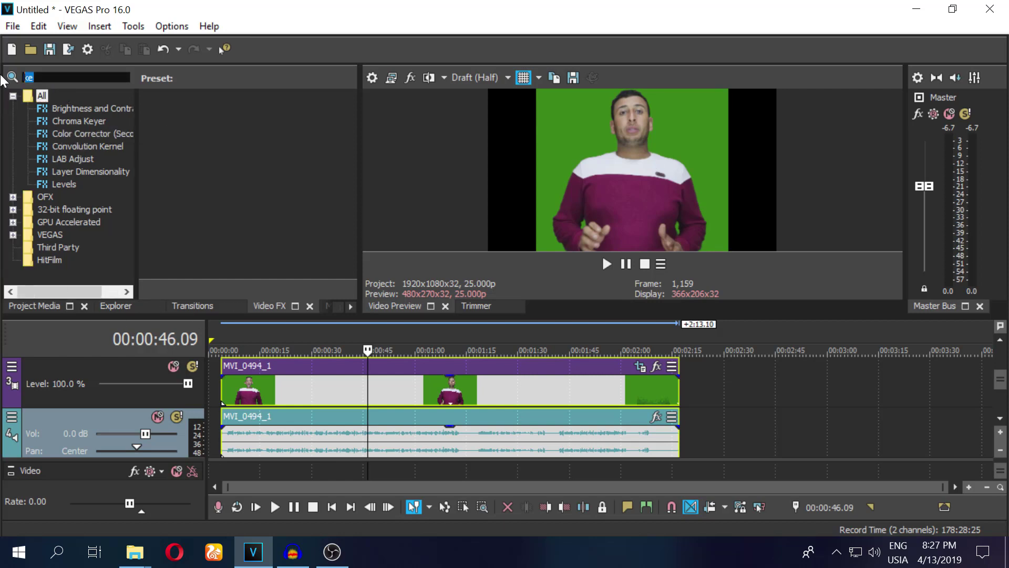
key(BackSpace)
scroll(31, 169, down, 15)
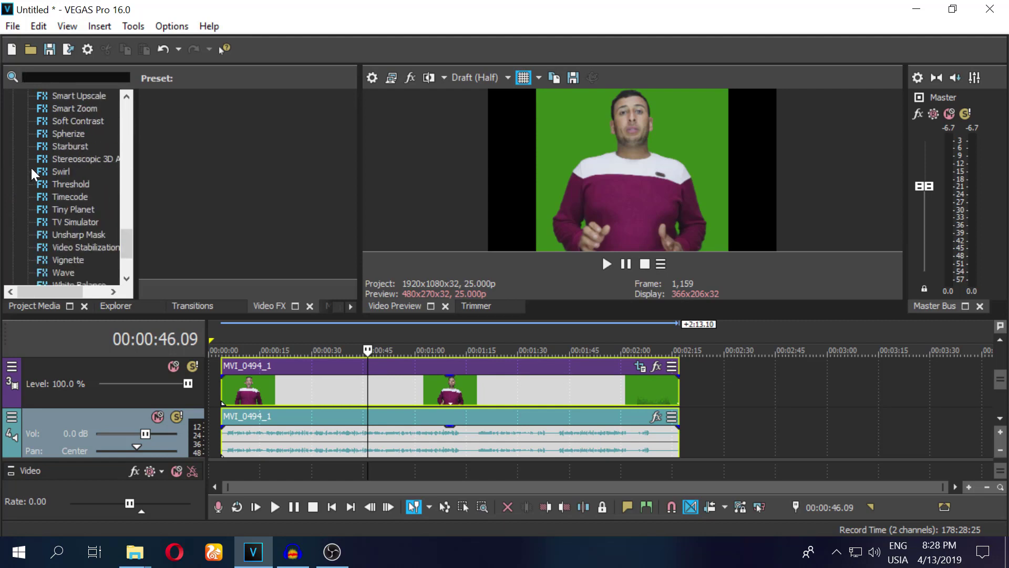
scroll(31, 166, down, 3)
scroll(86, 191, up, 5)
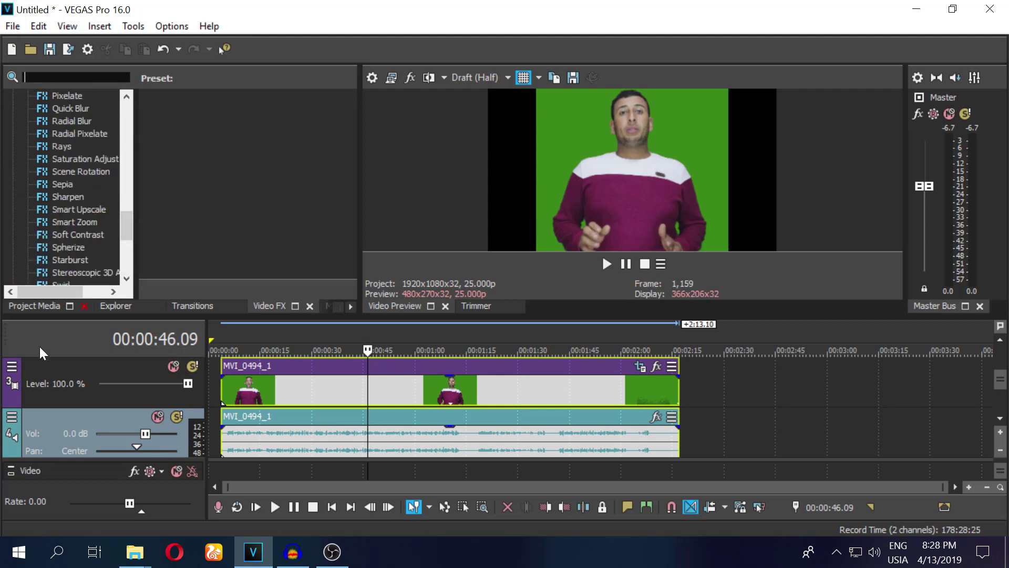
scroll(89, 220, up, 3)
scroll(89, 220, up, 3)
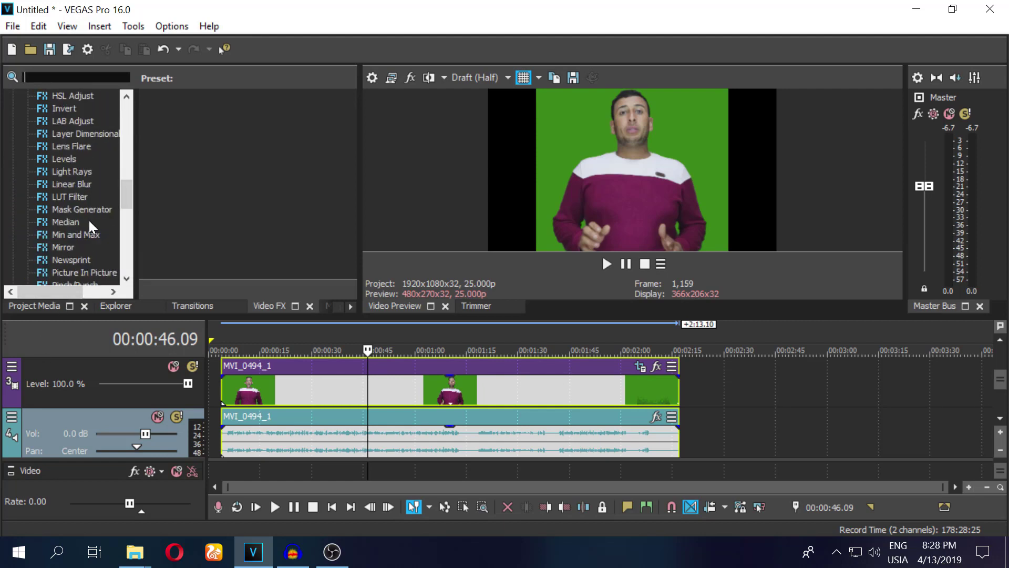
scroll(90, 220, up, 5)
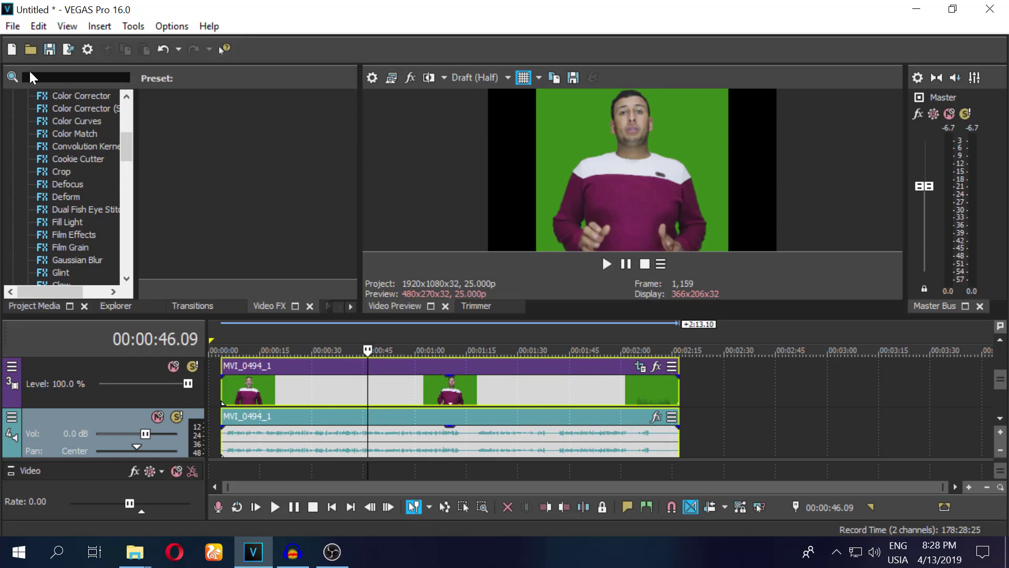
drag(59, 97, 484, 380)
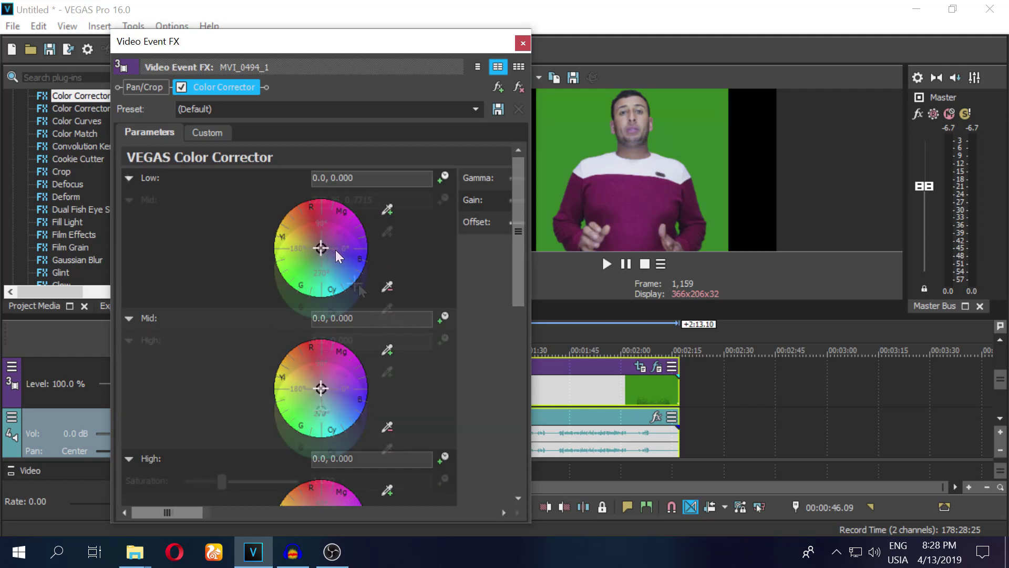
Set the Color Corrector's Mid colour to 90.0, 0.1111 and High colour to 272.23, 0.4289, and close the effect settings.
mouse_move(335, 250)
mouse_down()
mouse_move(365, 285)
mouse_move(338, 297)
mouse_move(302, 270)
mouse_move(321, 264)
mouse_up()
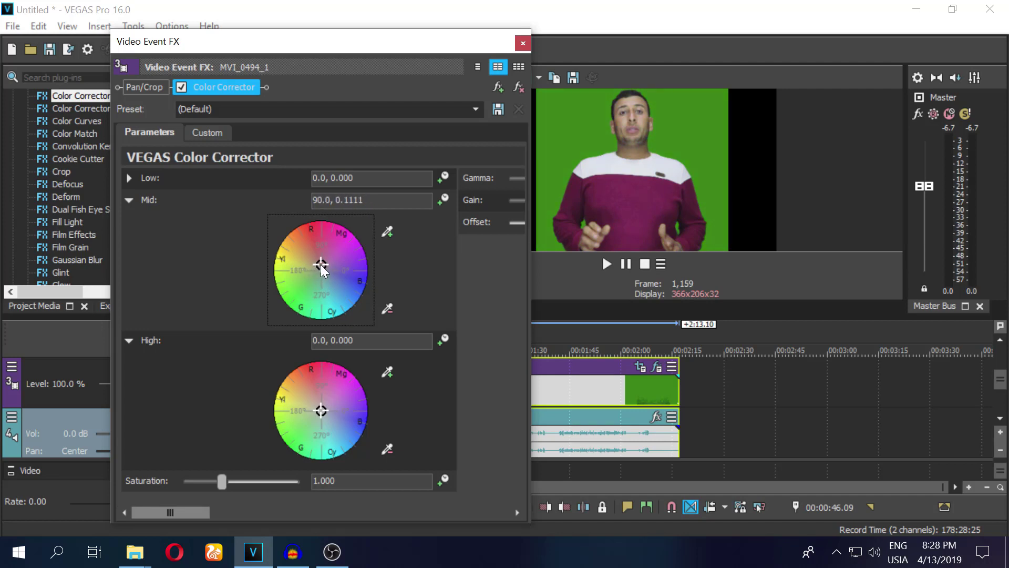
drag(320, 408, 326, 433)
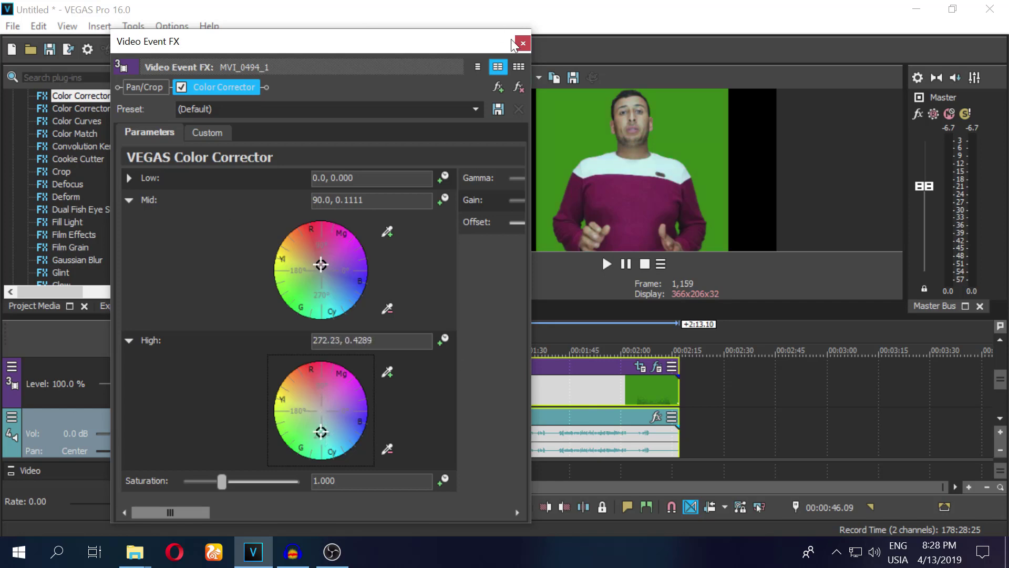
click(520, 42)
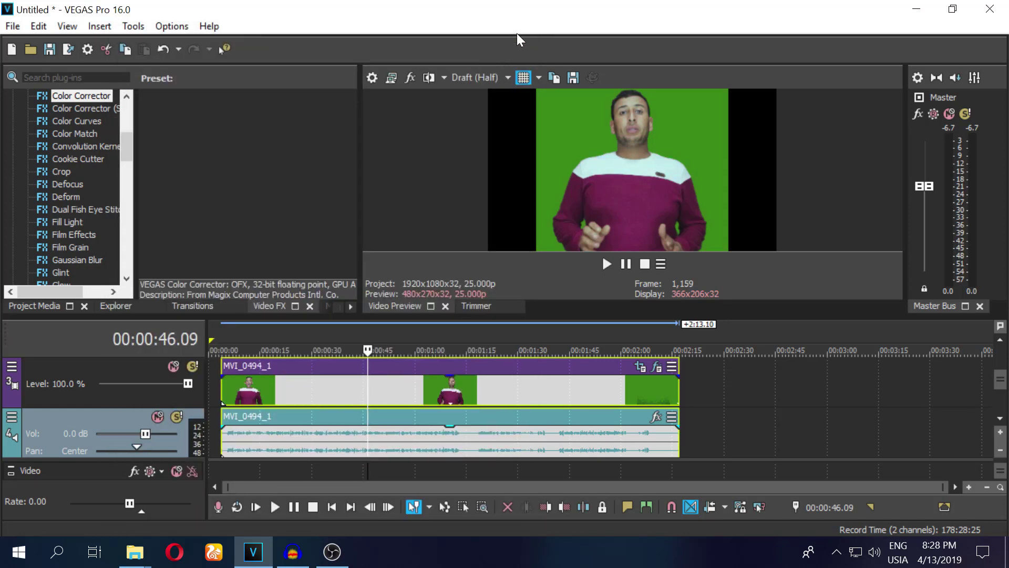